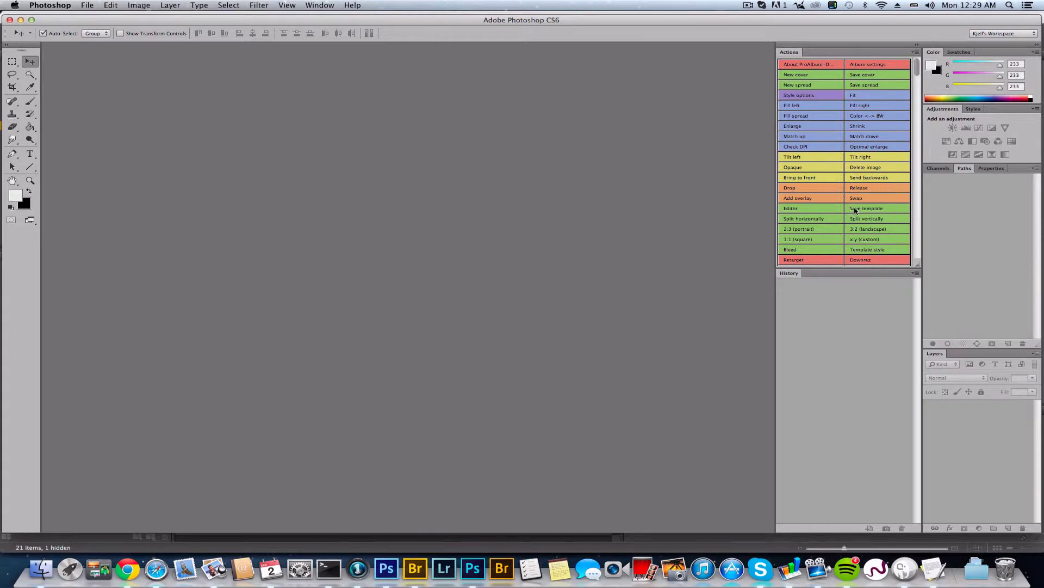
Create a new album template with the placeholder split vertically in two, and make the right placeholder 3:2 landscape
left_click(816, 210)
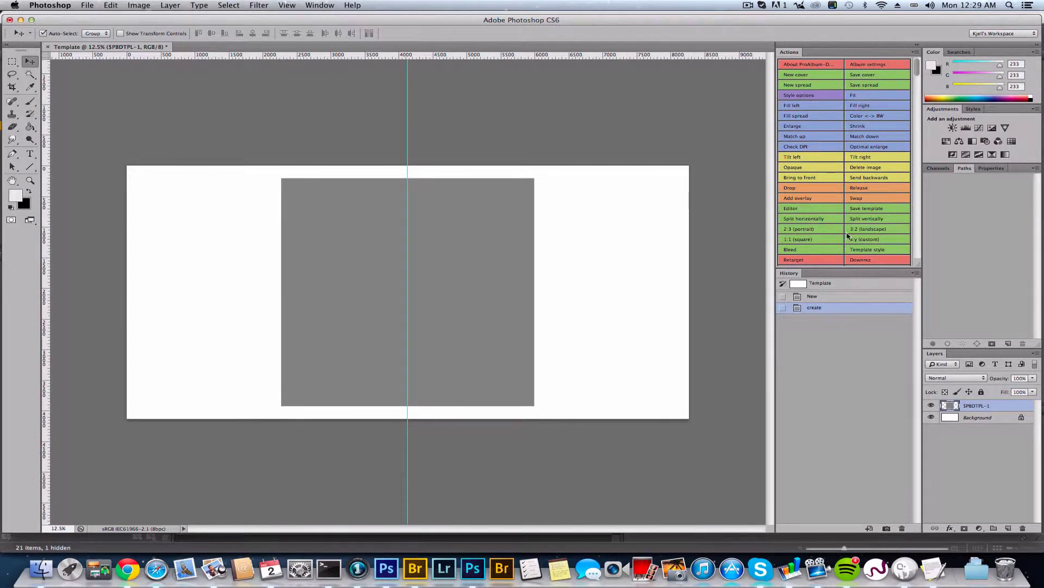
left_click(867, 219)
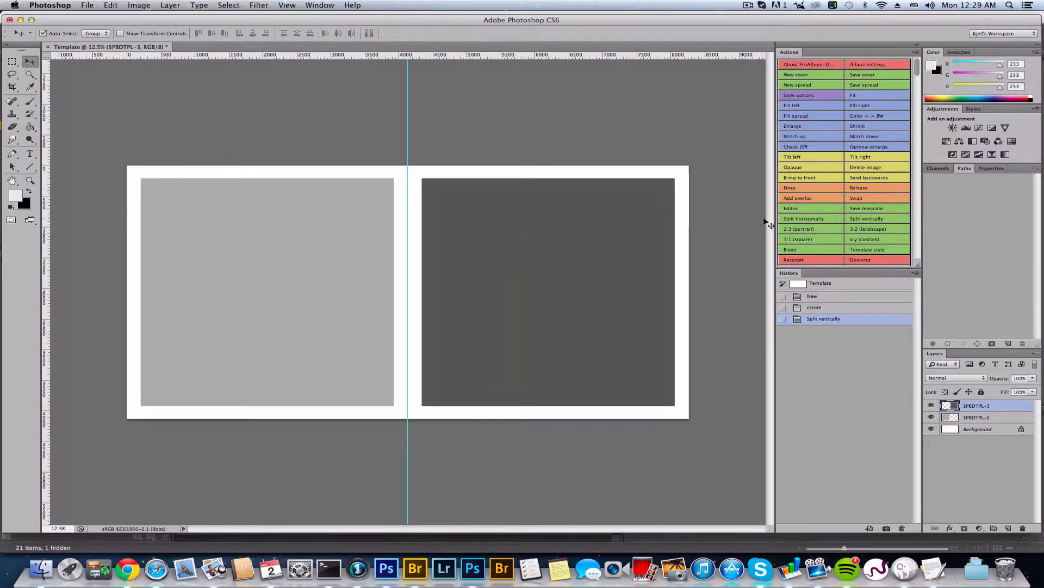
left_click(867, 230)
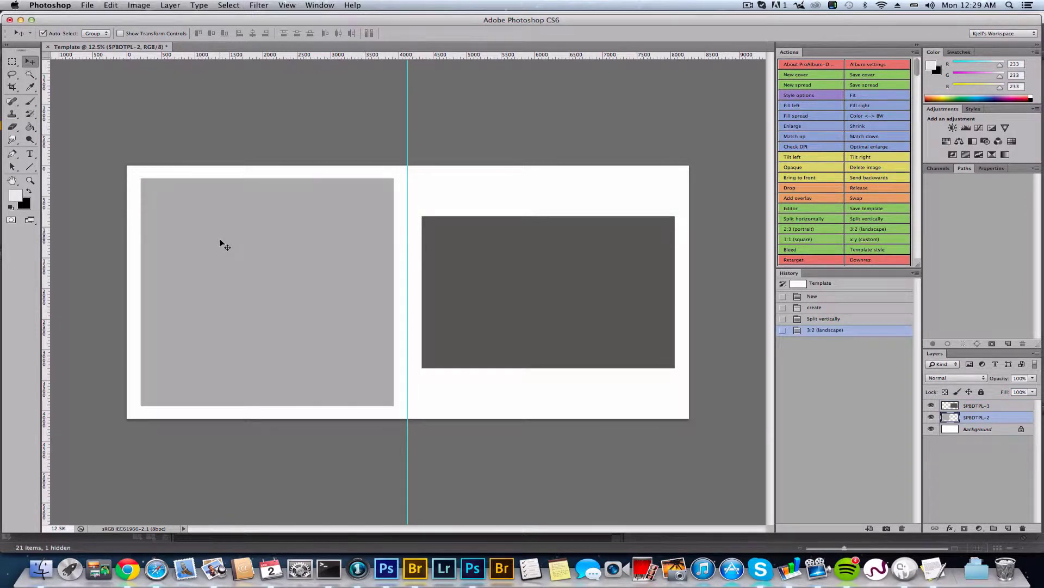
Delete the left page's placeholder and move the landscape placeholder up to the top margin of the right page
key("Delete")
left_click(469, 284)
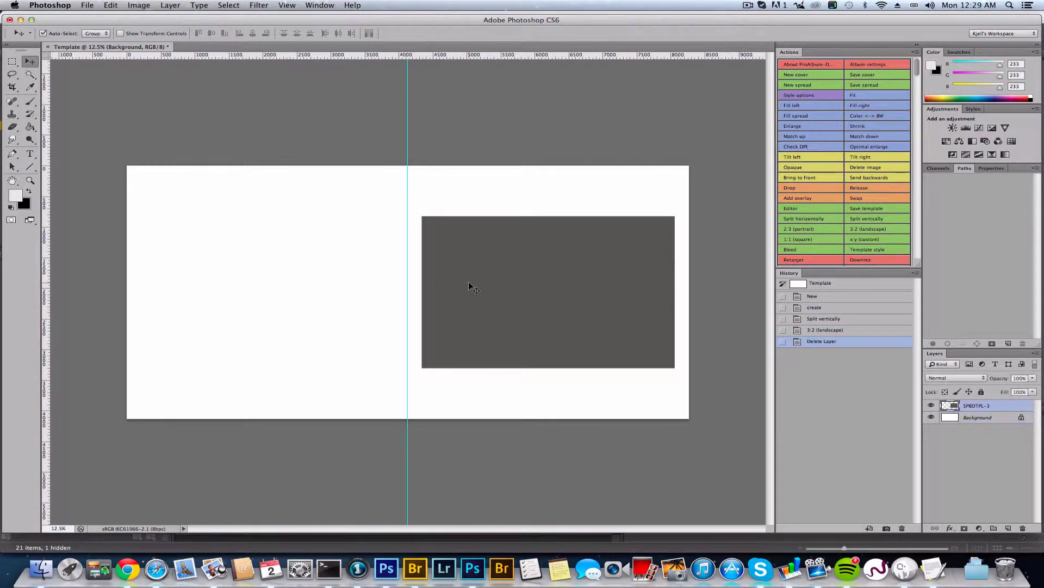
left_click(470, 284)
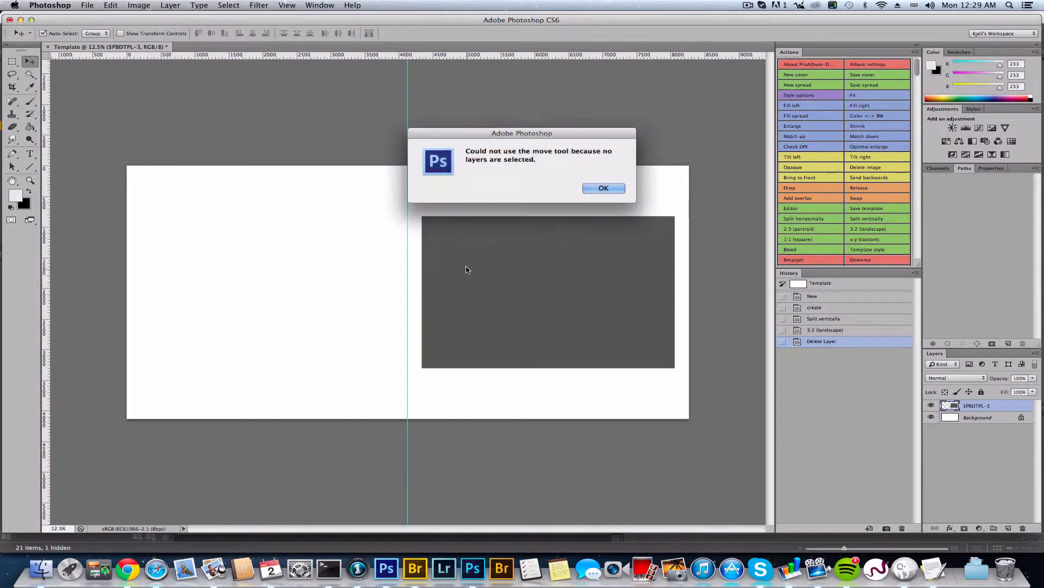
left_click(604, 188)
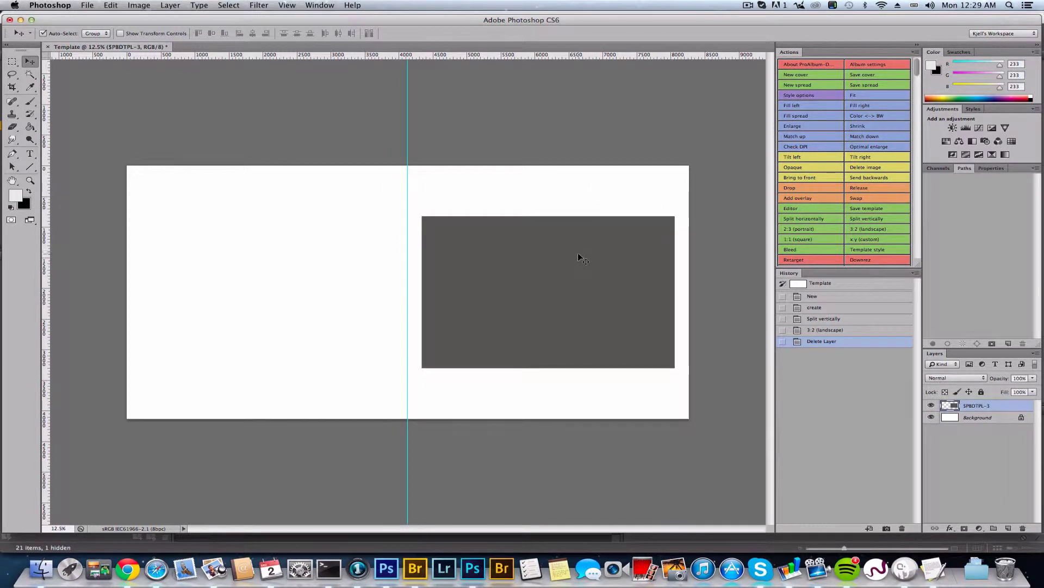
left_click_drag(578, 252, 571, 218)
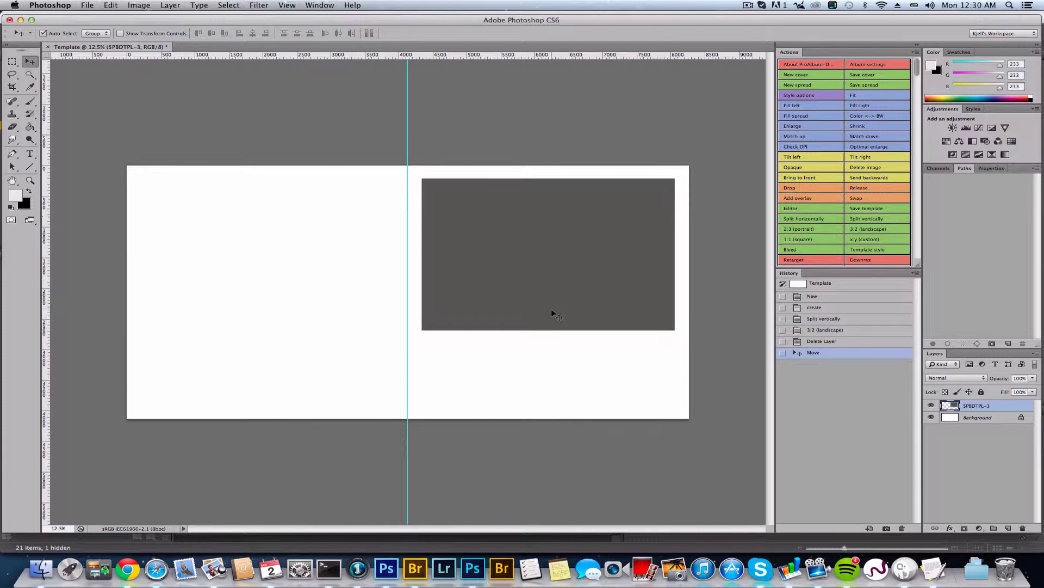
Add a vertical guide through the centre of the right page's placeholder
key("t")
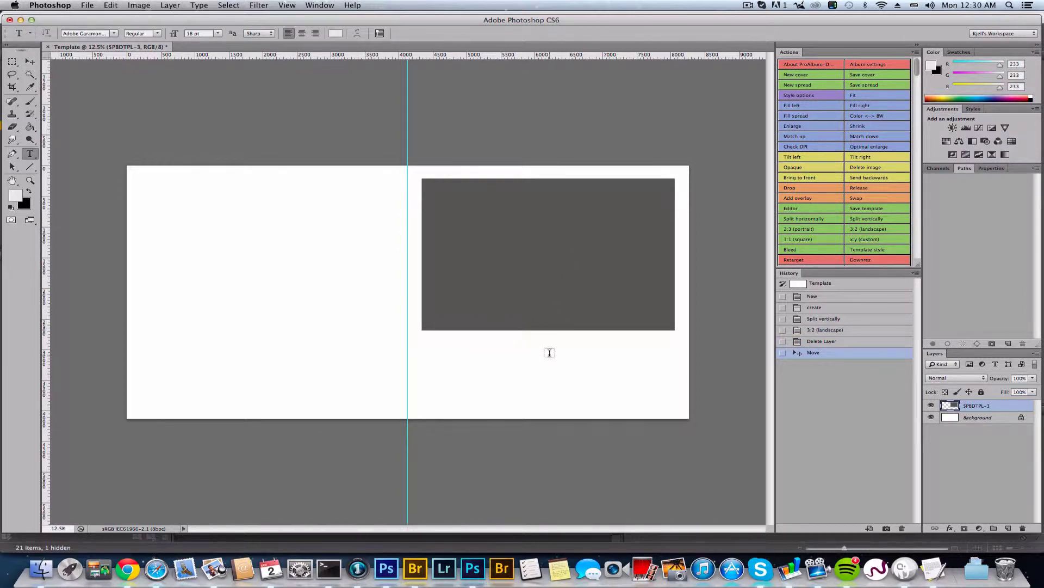
left_click(295, 5)
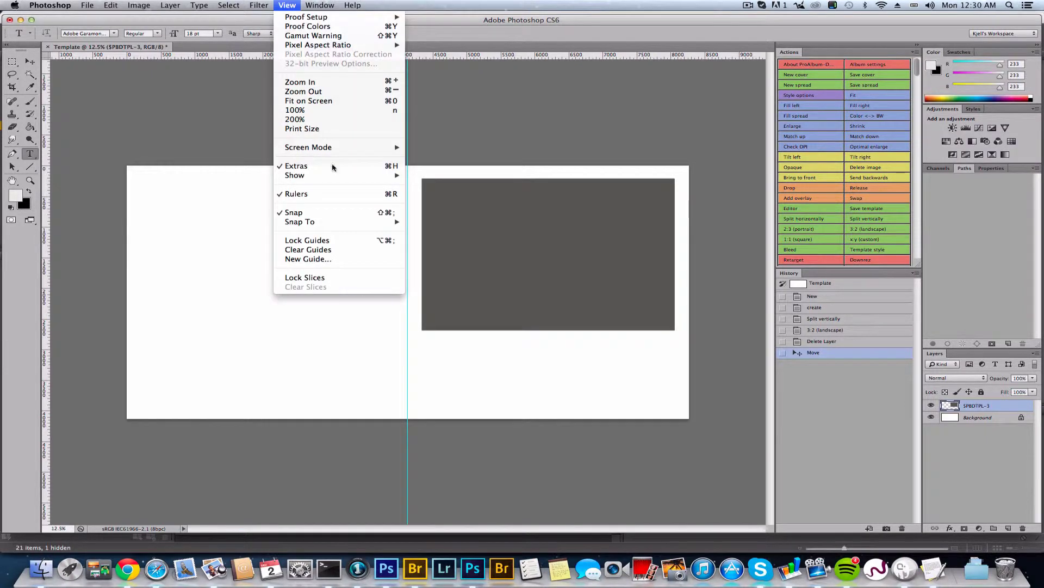
left_click(345, 254)
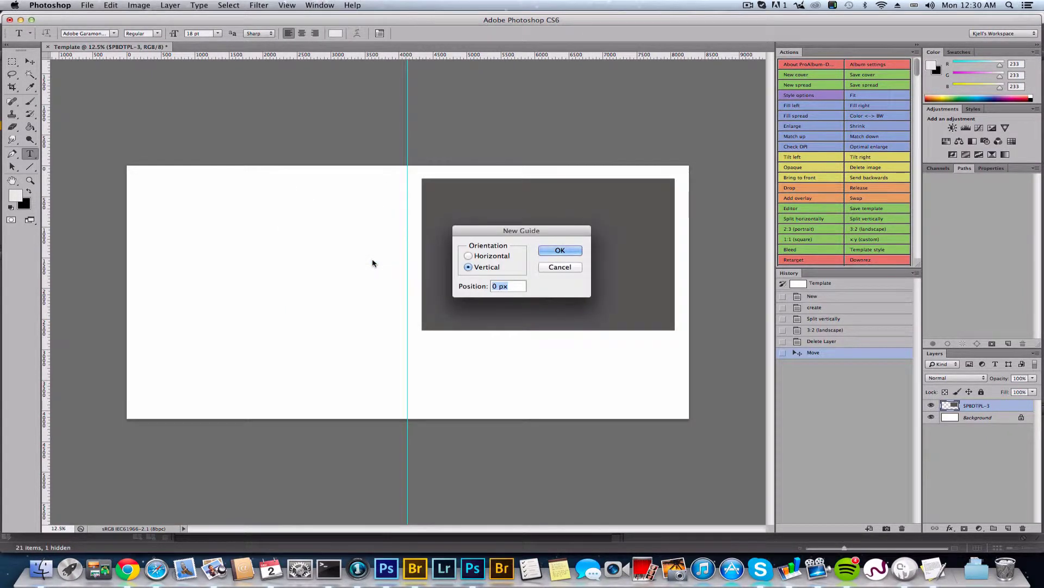
type("6100")
key("Return")
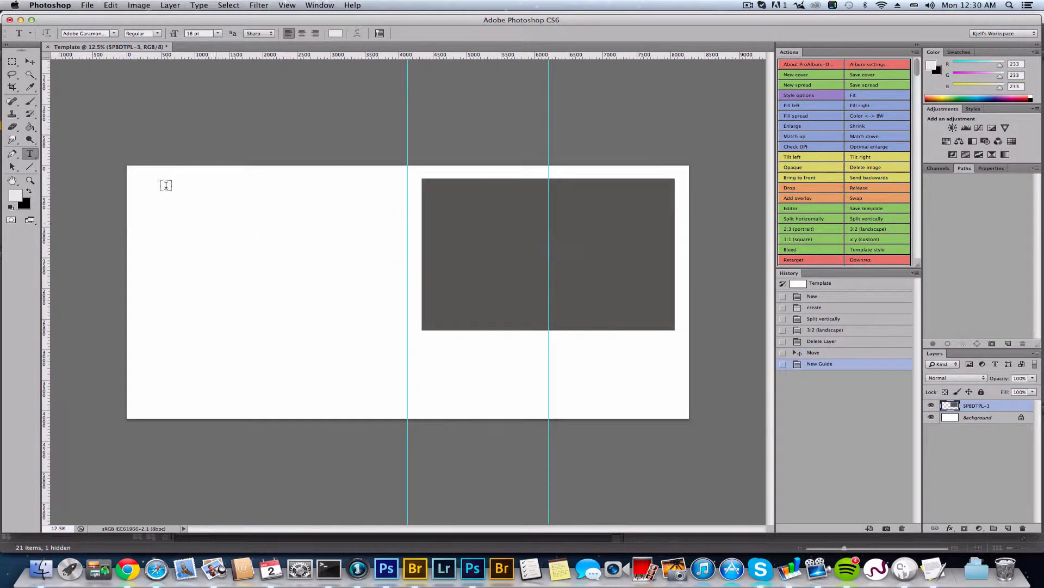
Start a text line on the new guide below the placeholder, using Bickham Script Pro Regular at 36 pt in black
left_click(548, 357)
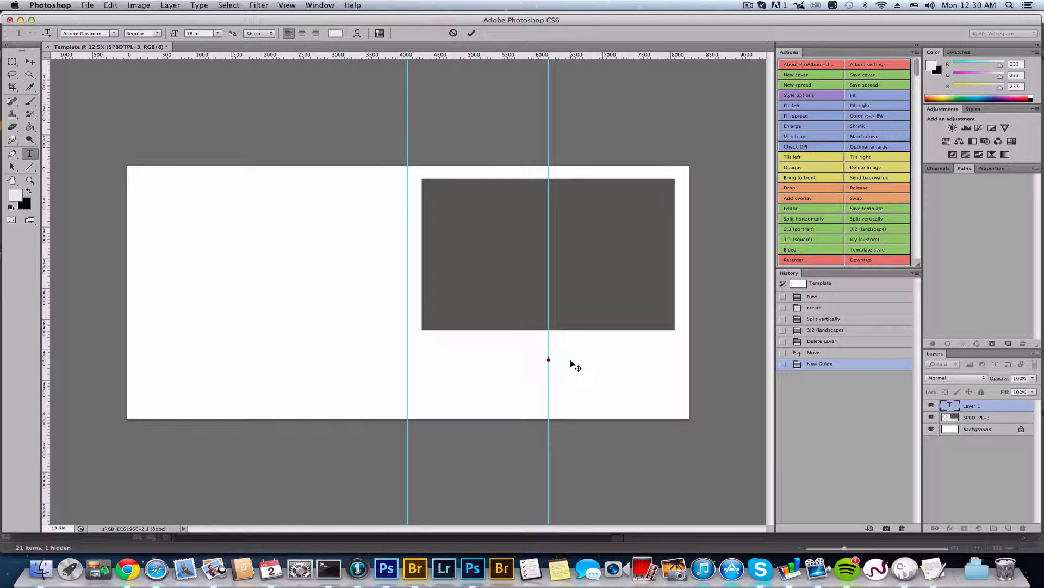
left_click(115, 36)
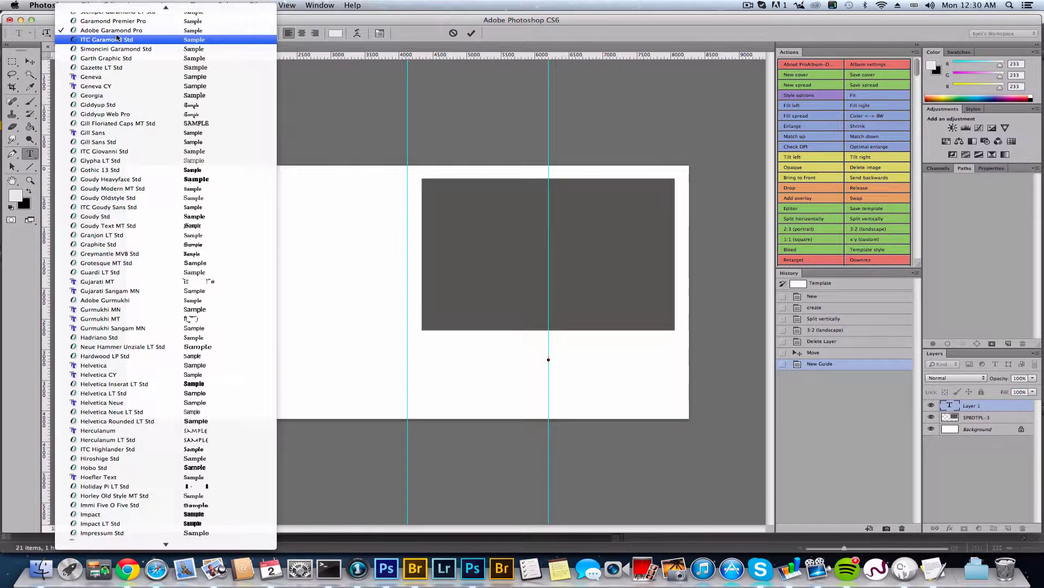
scroll(116, 49, "up", 15)
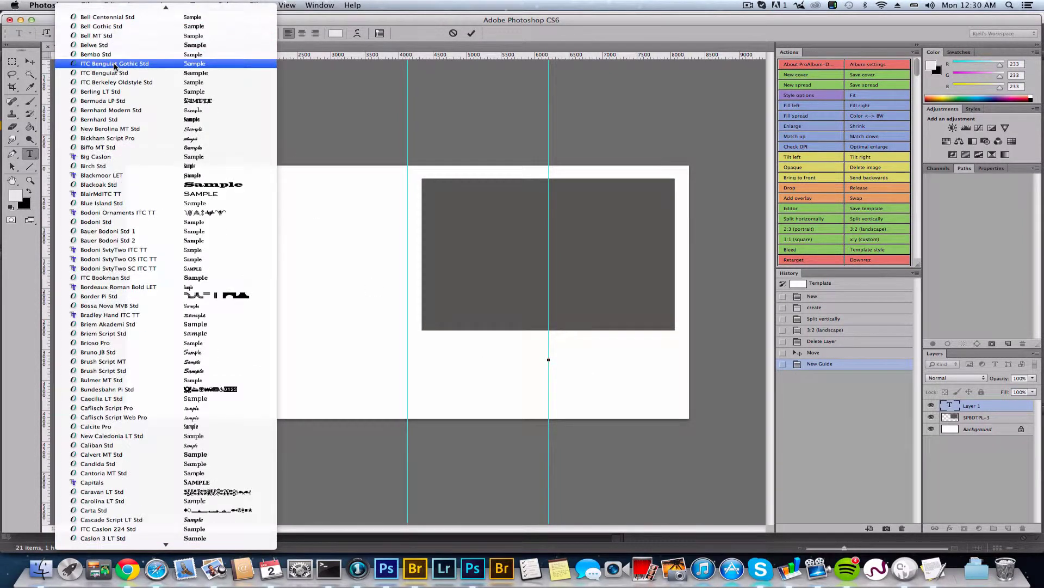
left_click(113, 138)
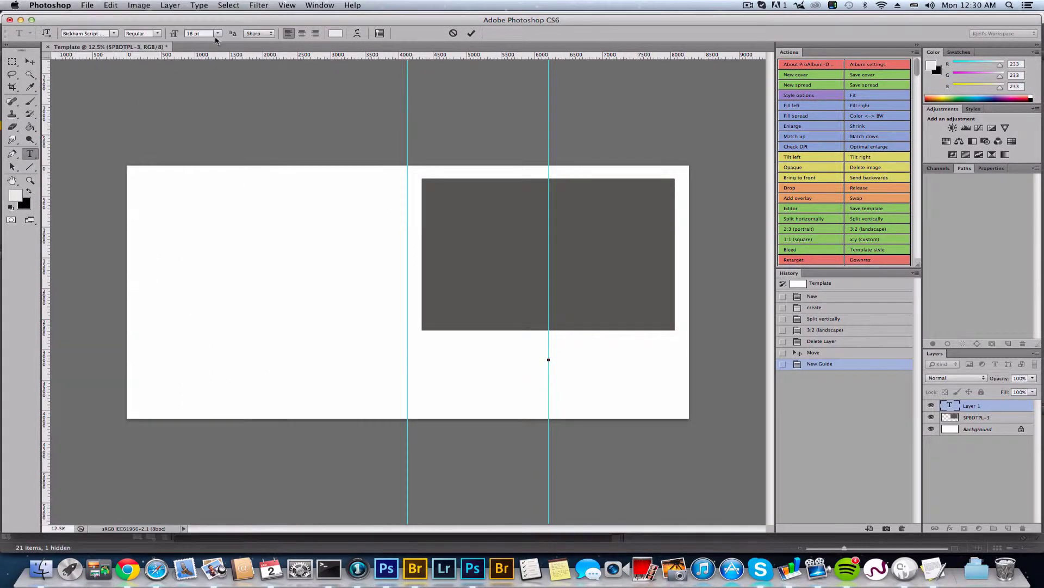
left_click(217, 33)
left_click(216, 116)
left_click(335, 34)
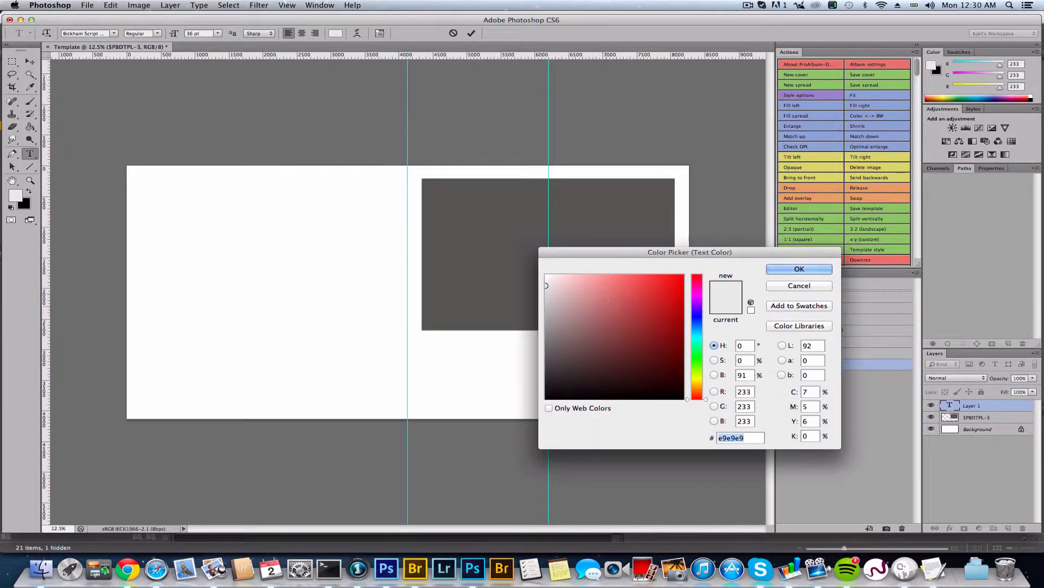
left_click_drag(566, 389, 518, 410)
left_click(800, 269)
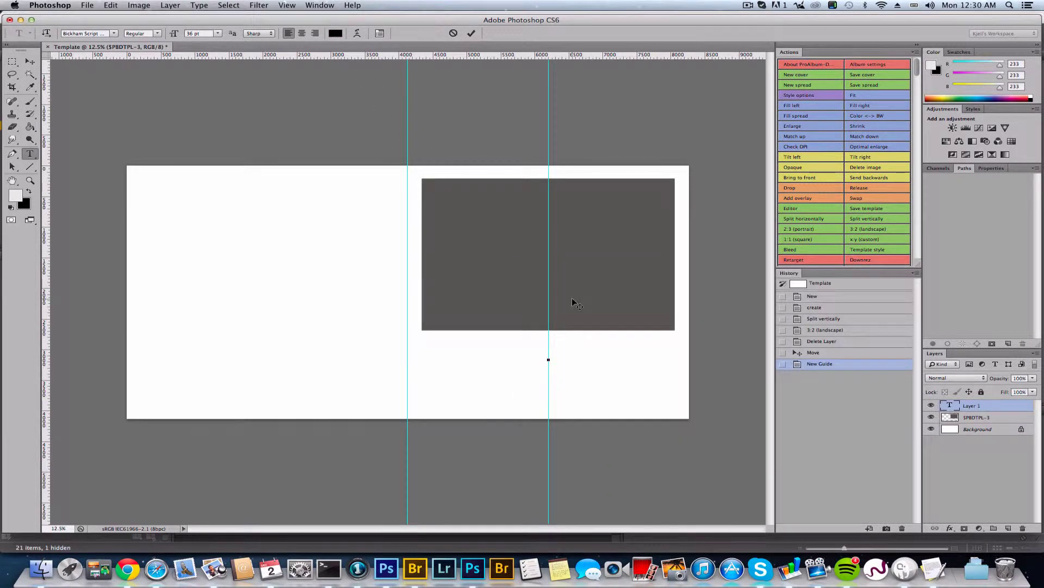
Enter the couple's first names joined by an ampersand and centre the text on the guide
type("Album & Template")
triple_click(580, 358)
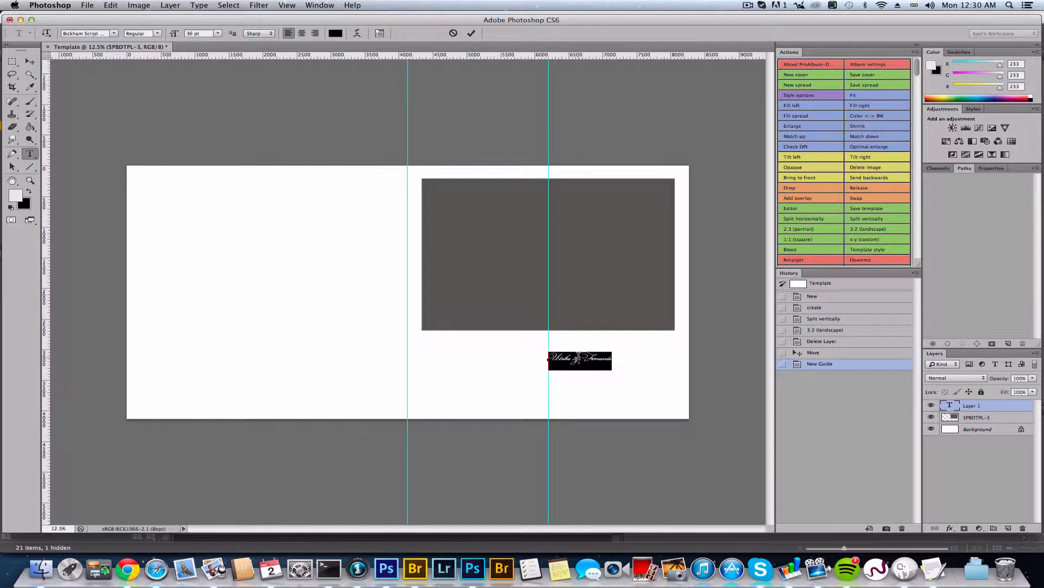
left_click(301, 33)
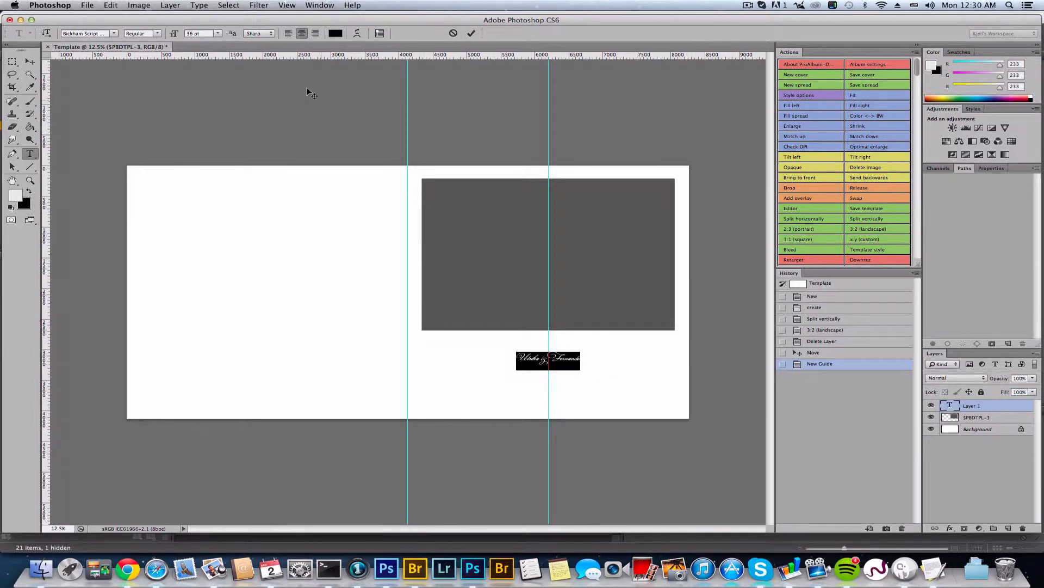
Enlarge the names text to 72 pt and commit it
left_click(218, 33)
left_click(211, 132)
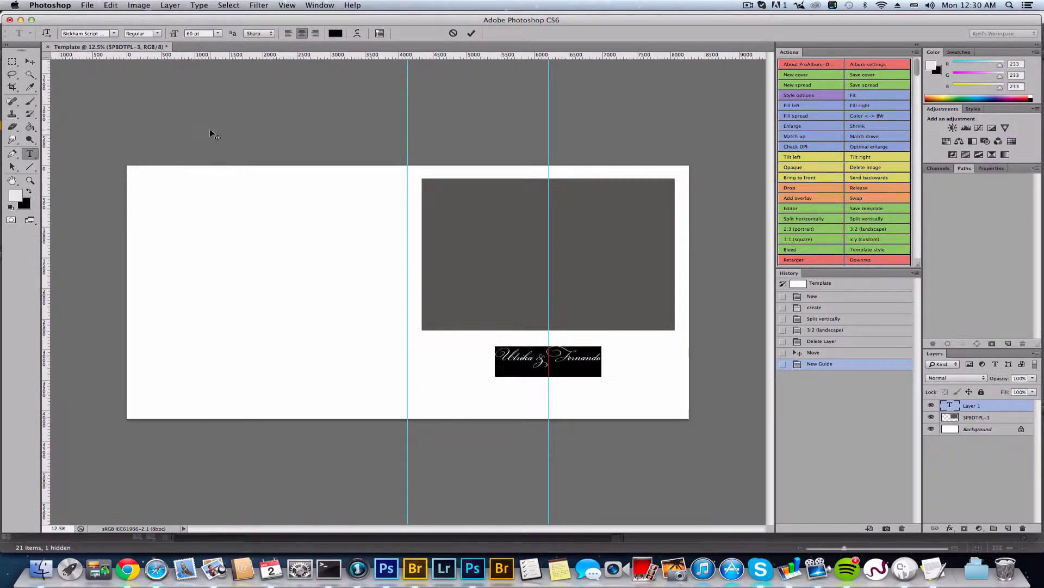
left_click(217, 32)
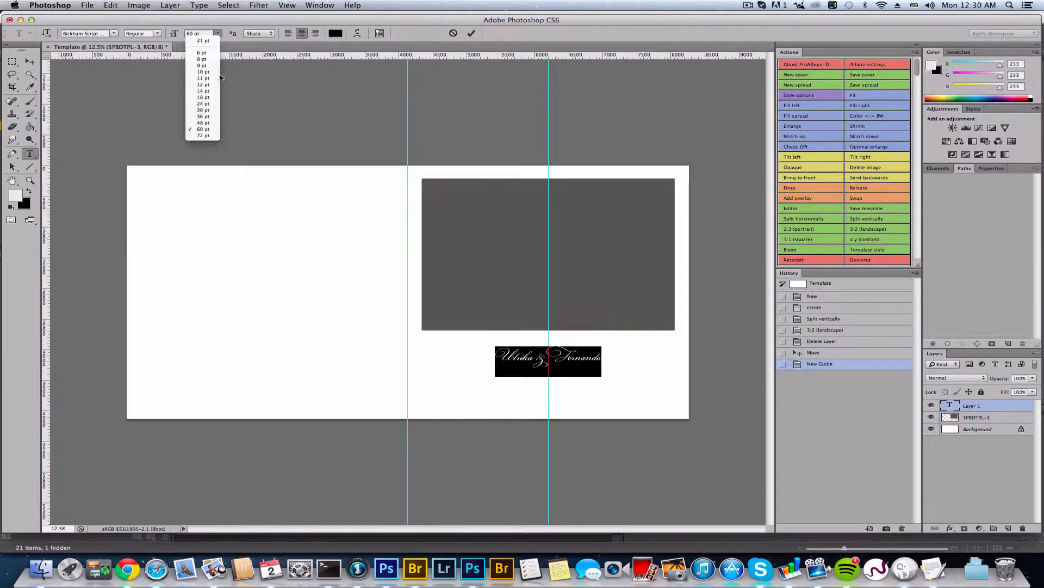
left_click(212, 135)
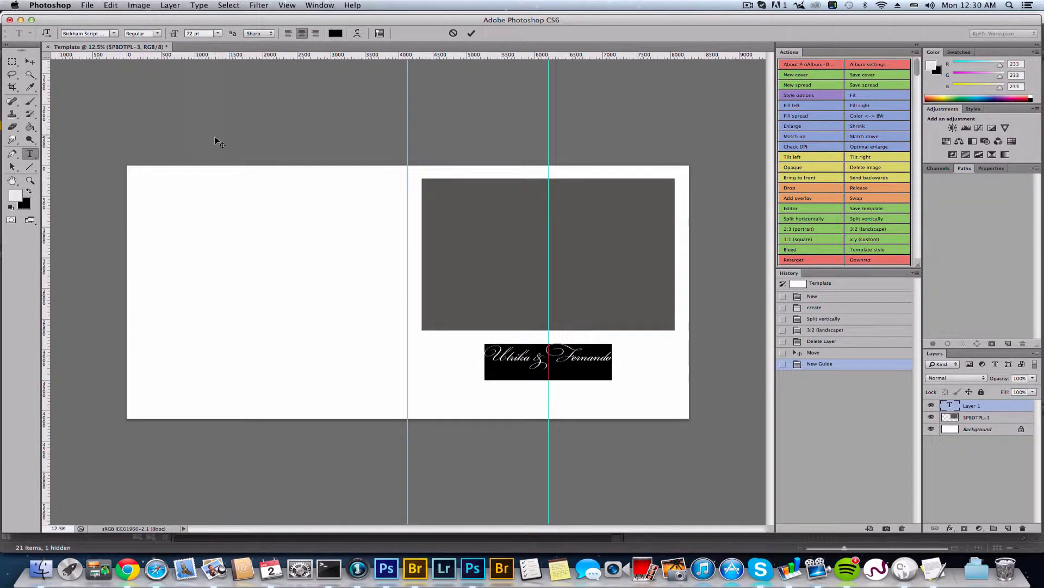
left_click(471, 33)
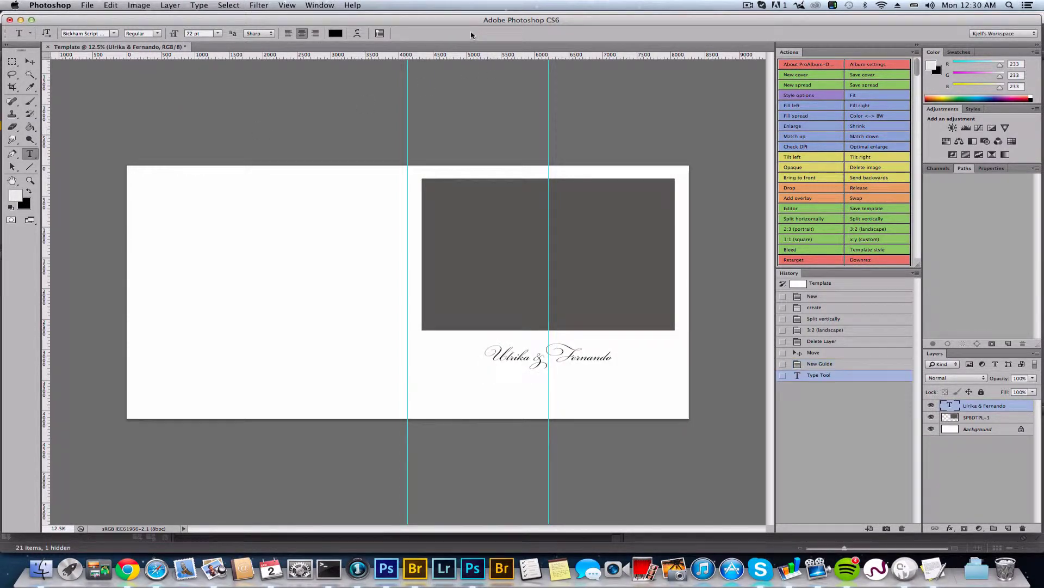
Make the names text bold and enlarge it to 91 pt
triple_click(536, 360)
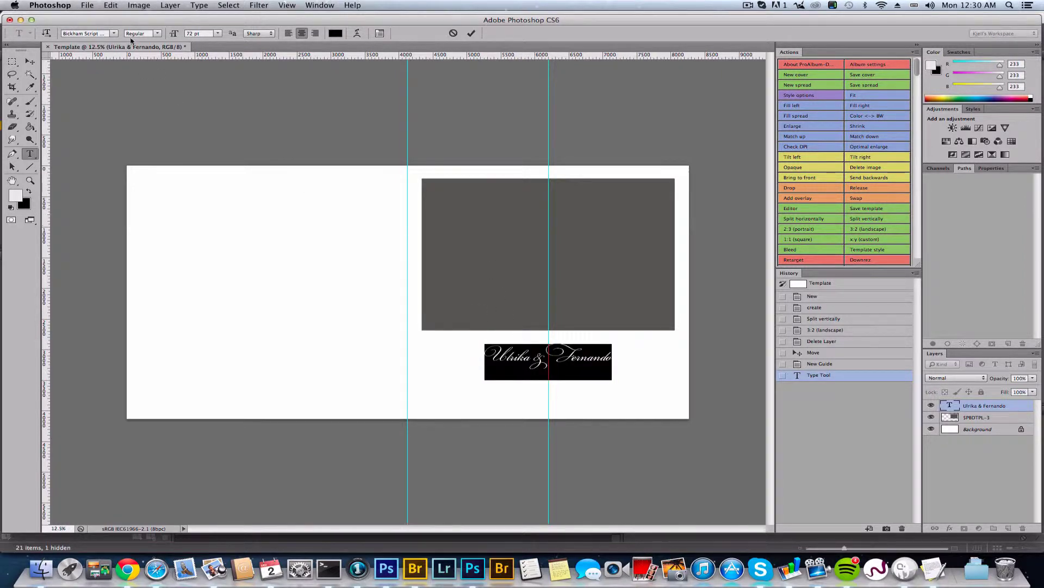
left_click(157, 34)
left_click(157, 45)
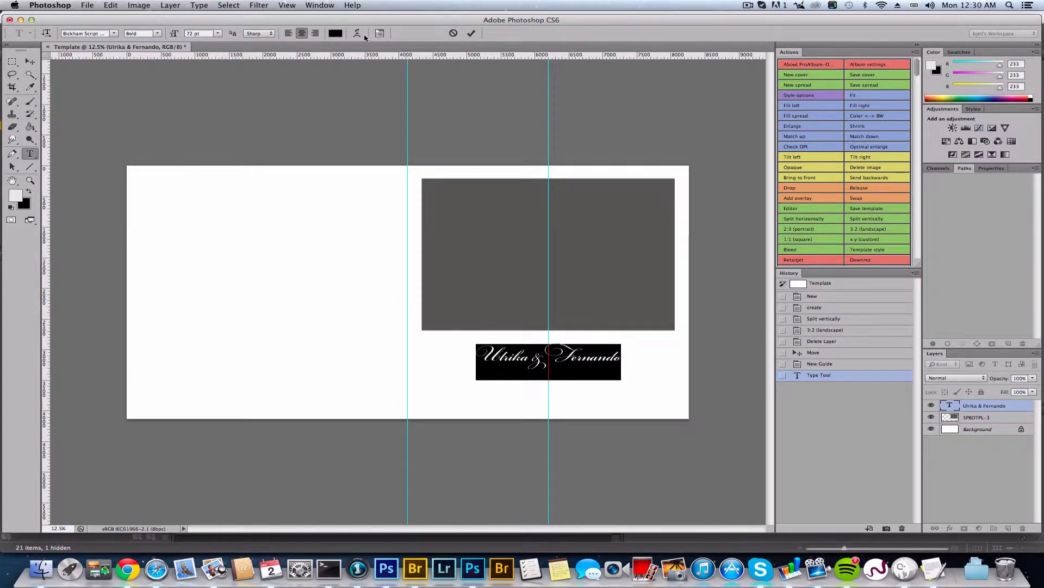
left_click_drag(180, 36, 187, 34)
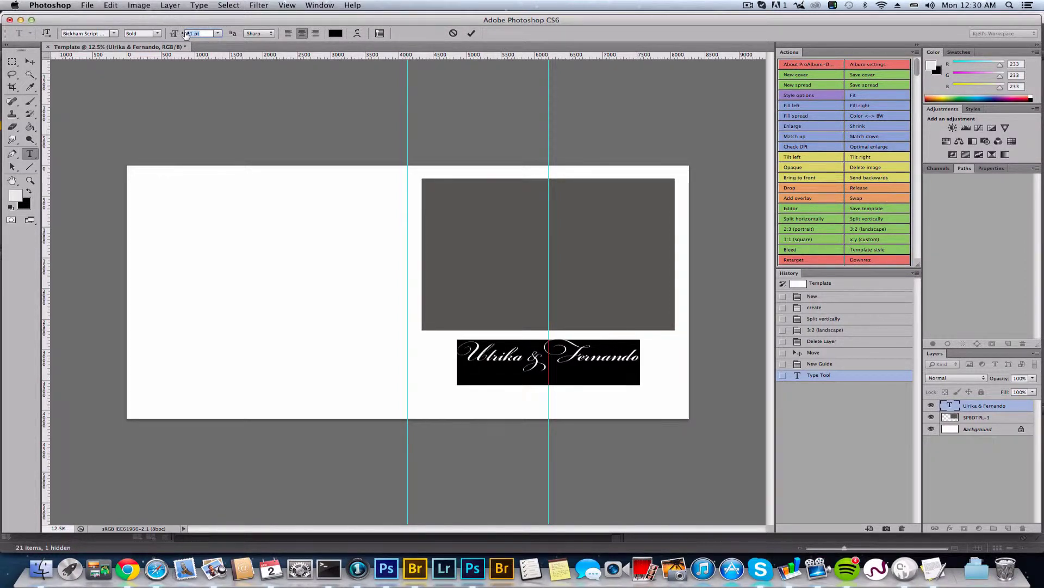
left_click(471, 33)
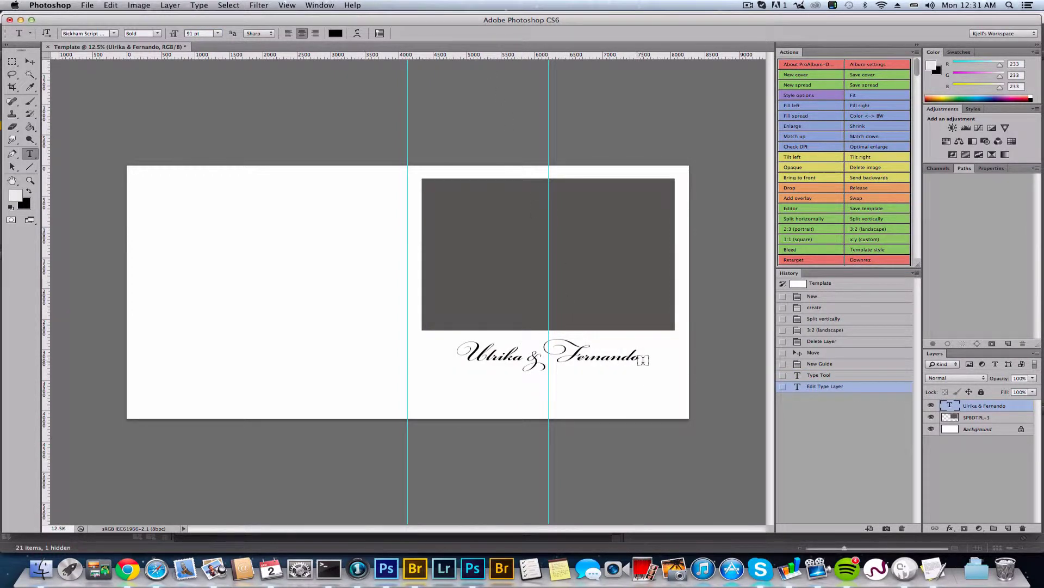
Add a second line reading "Stockholm 2009-09-09" beneath the names in the same text layer
left_click(636, 358)
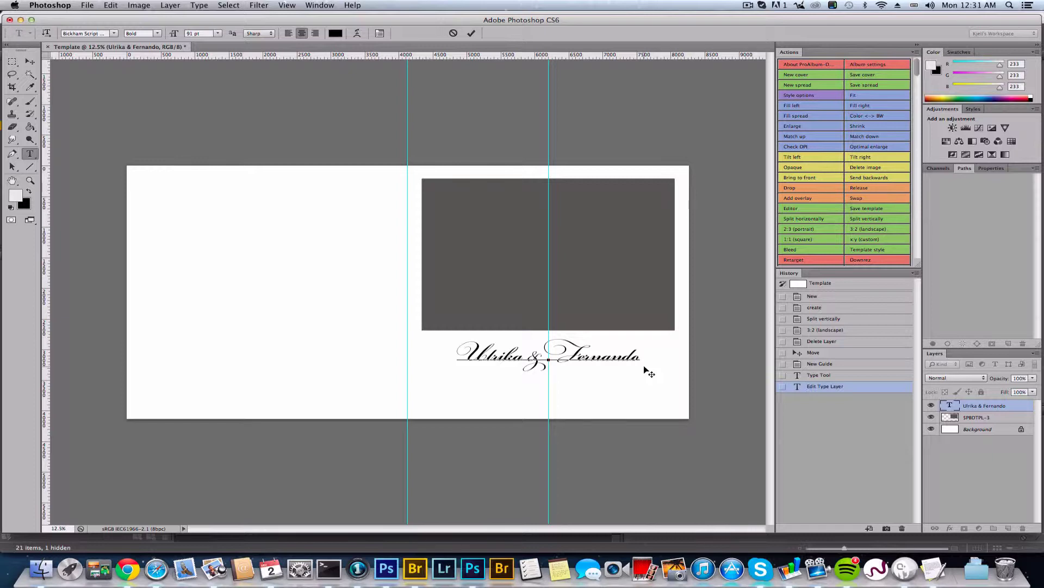
type("S")
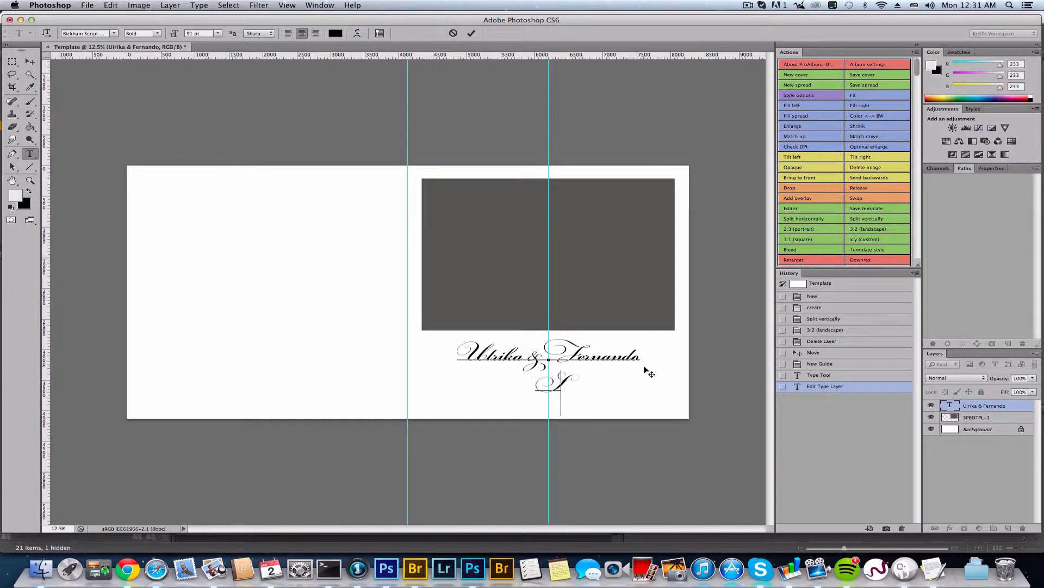
type("tockholm")
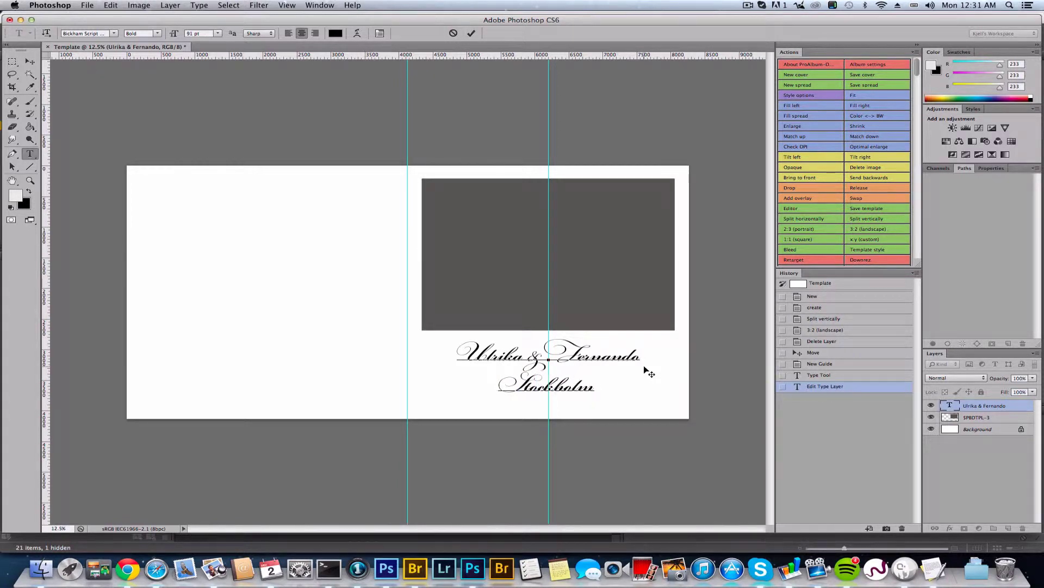
type(" 200")
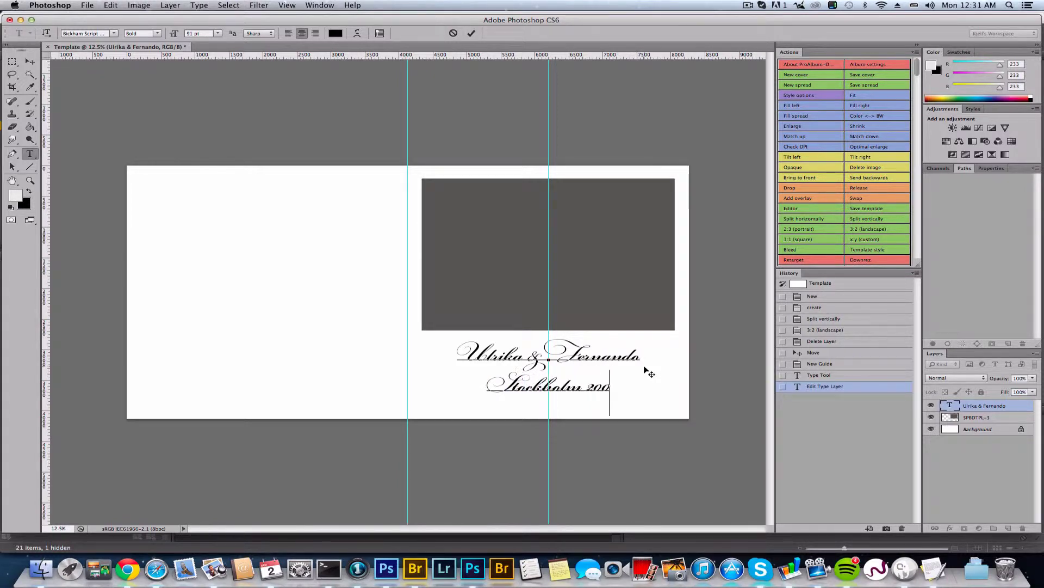
type("9-09-09")
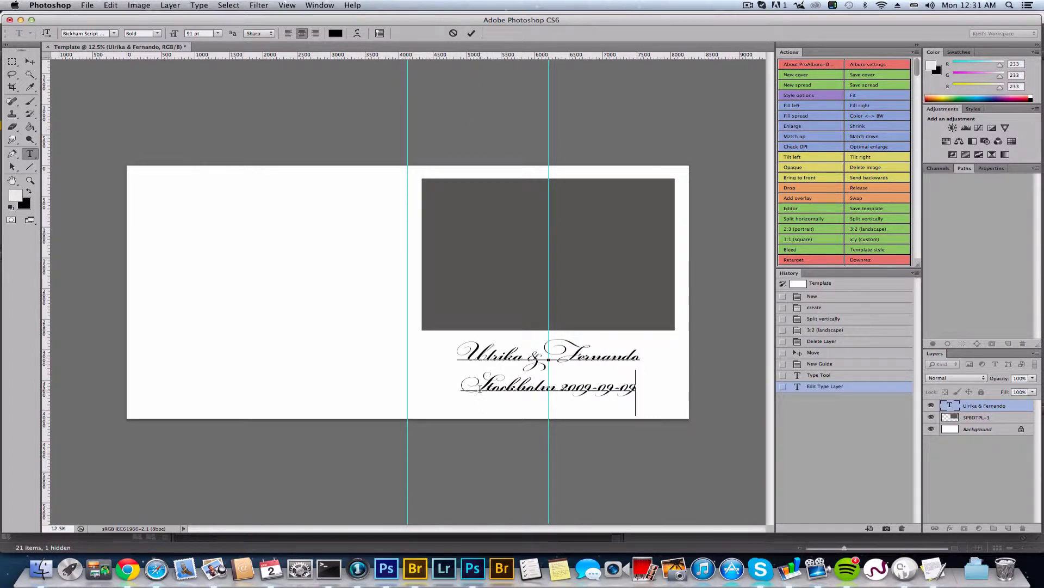
Reduce the "Stockholm 2009-09-09" line to 76 pt and commit the text
left_click_drag(471, 389, 695, 384)
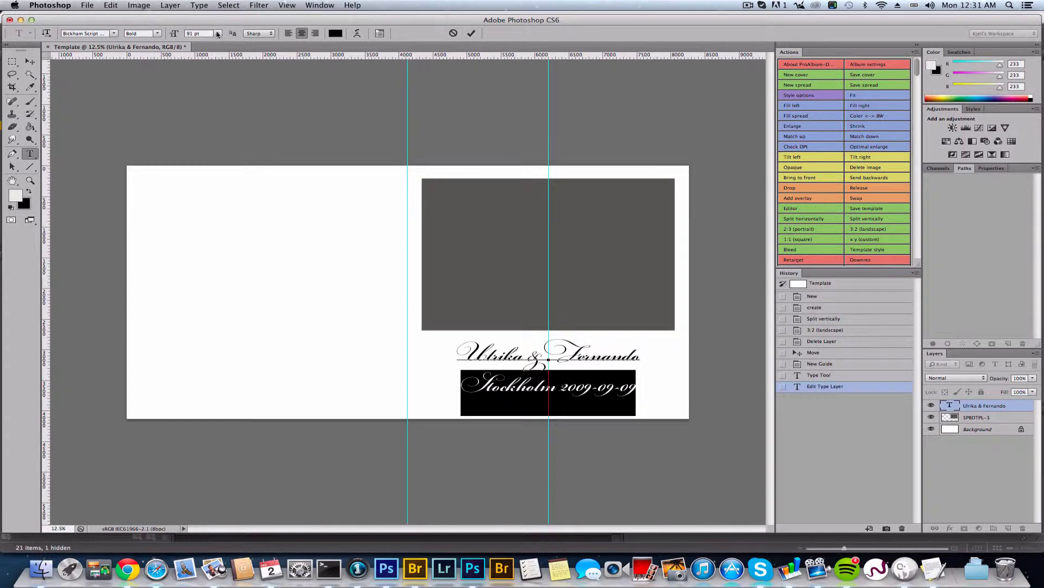
left_click_drag(178, 35, 166, 36)
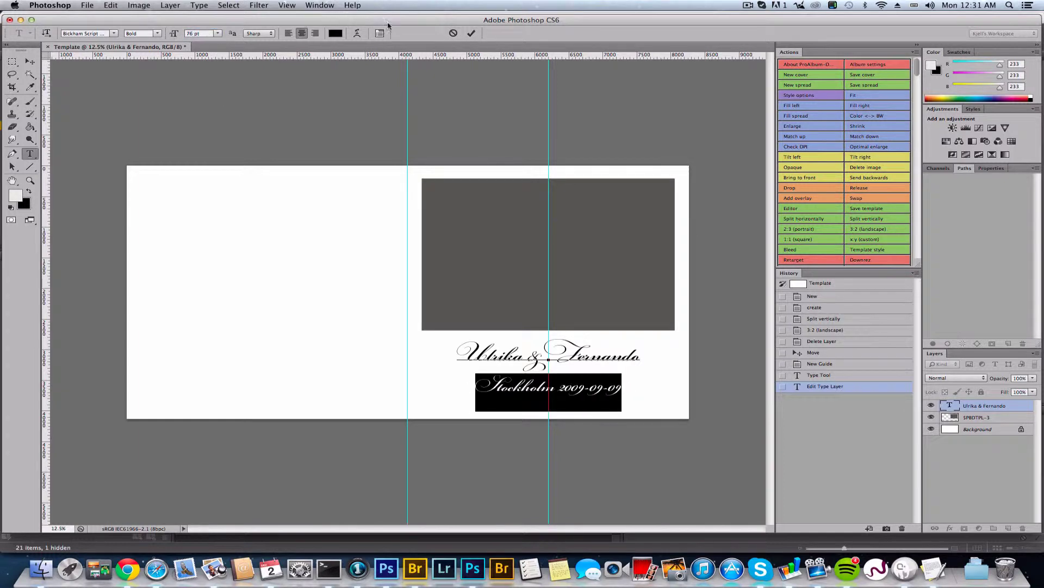
left_click(471, 33)
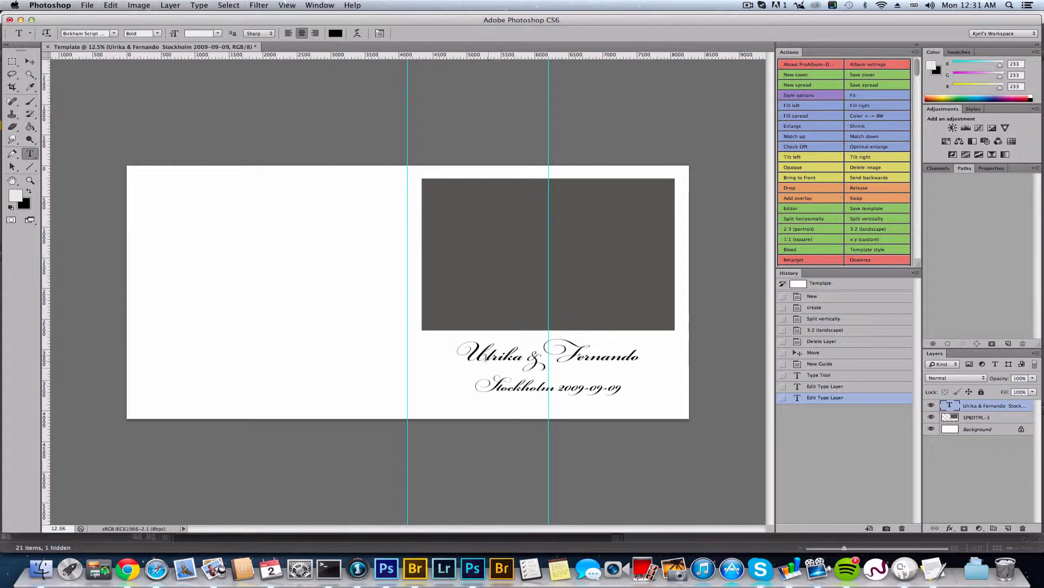
Turn off the OpenType Swash feature for the couple's names line and commit the text
left_click_drag(458, 353, 681, 350)
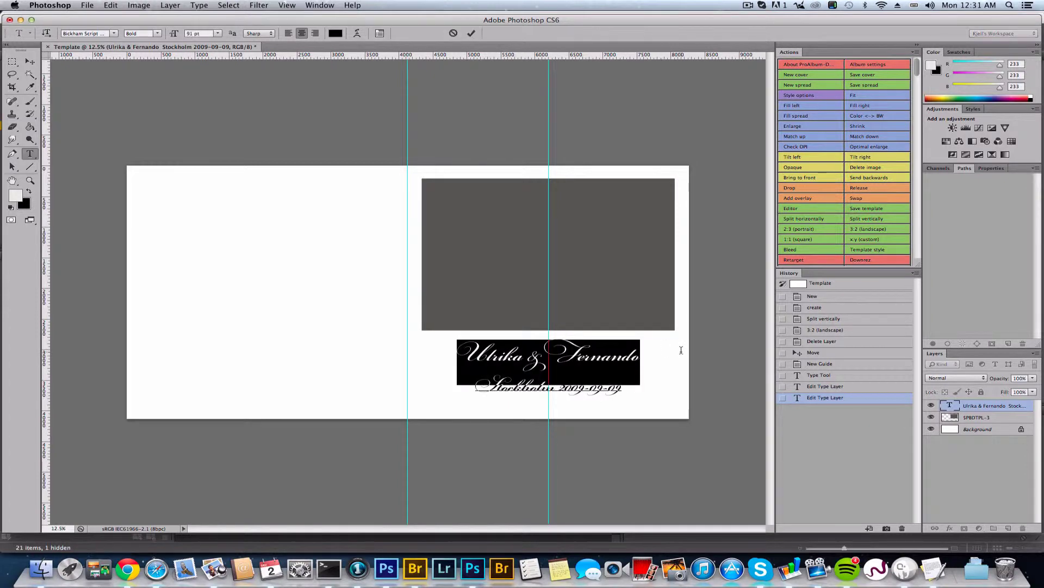
left_click(320, 5)
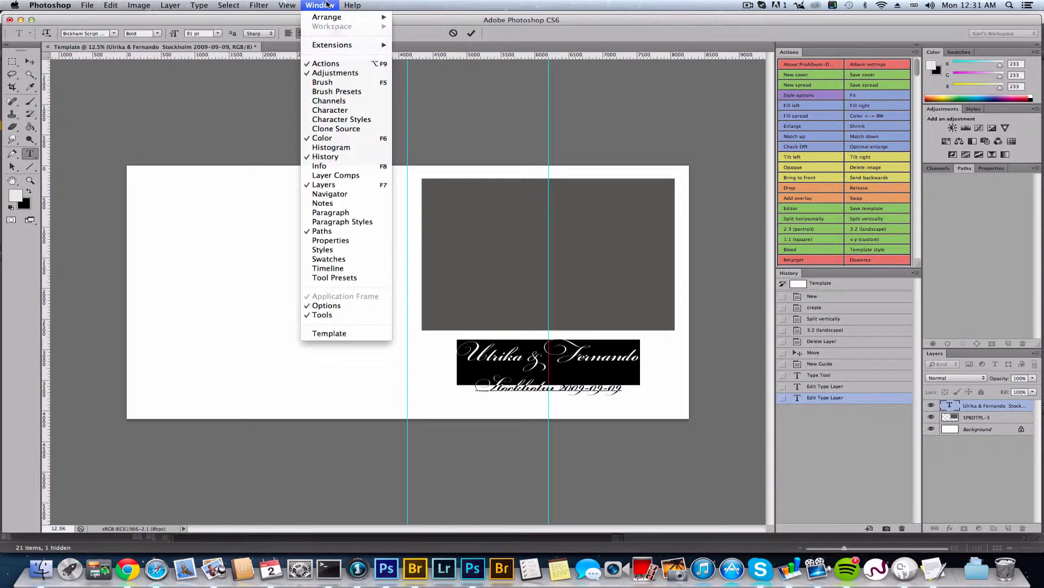
left_click(344, 109)
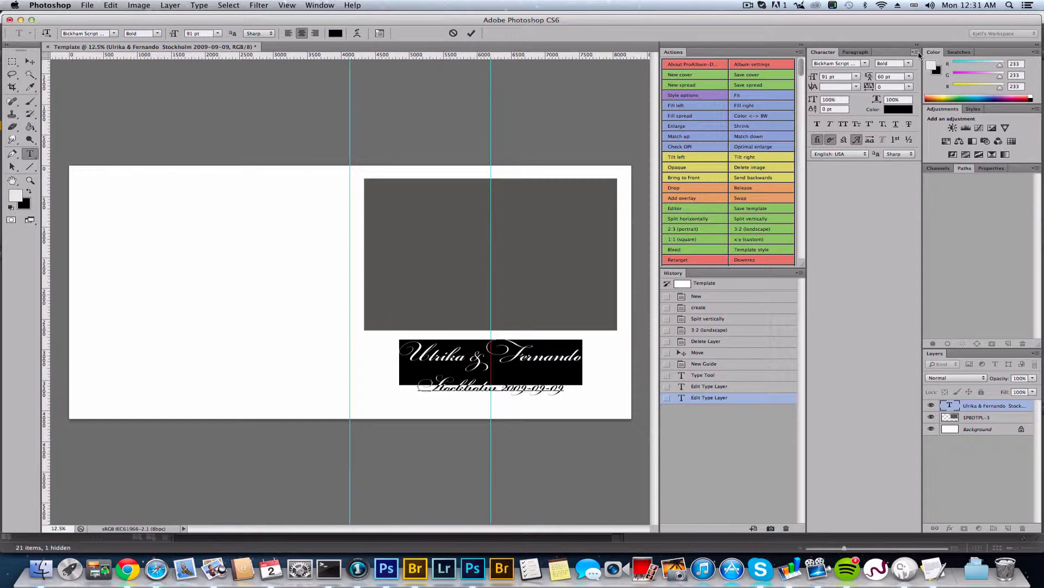
left_click(916, 52)
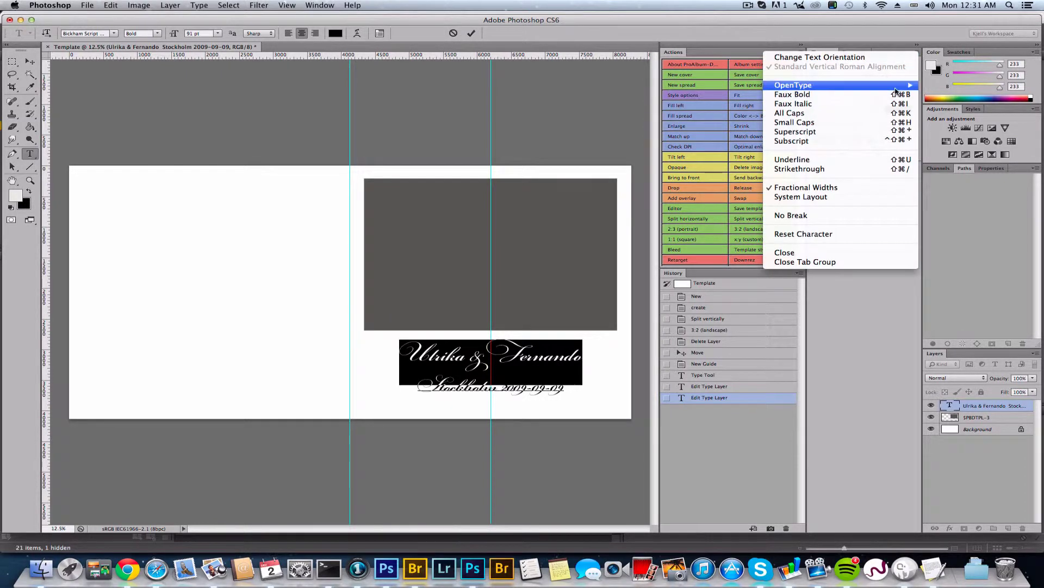
mouse_move(897, 88)
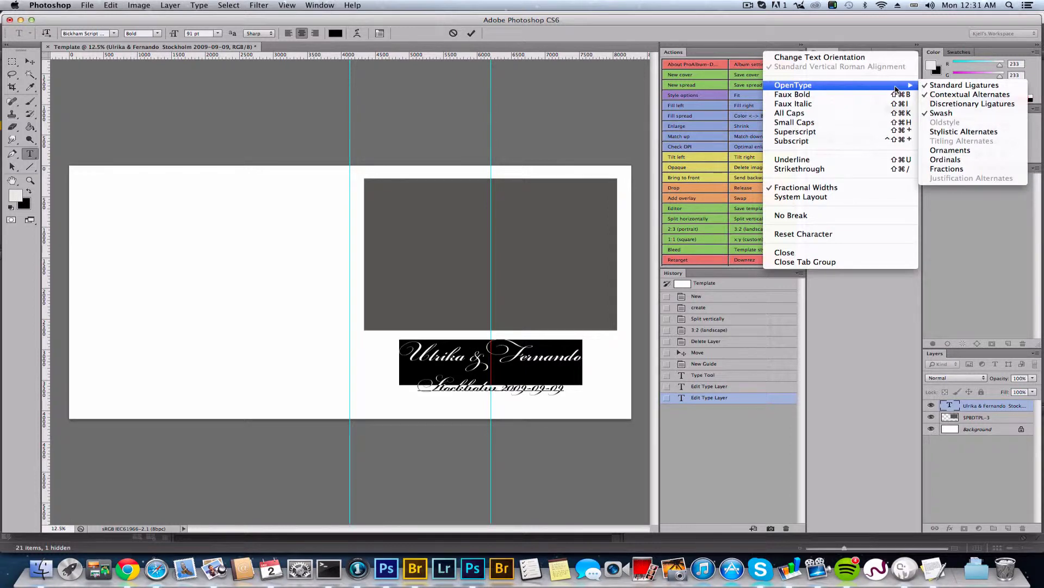
left_click(945, 116)
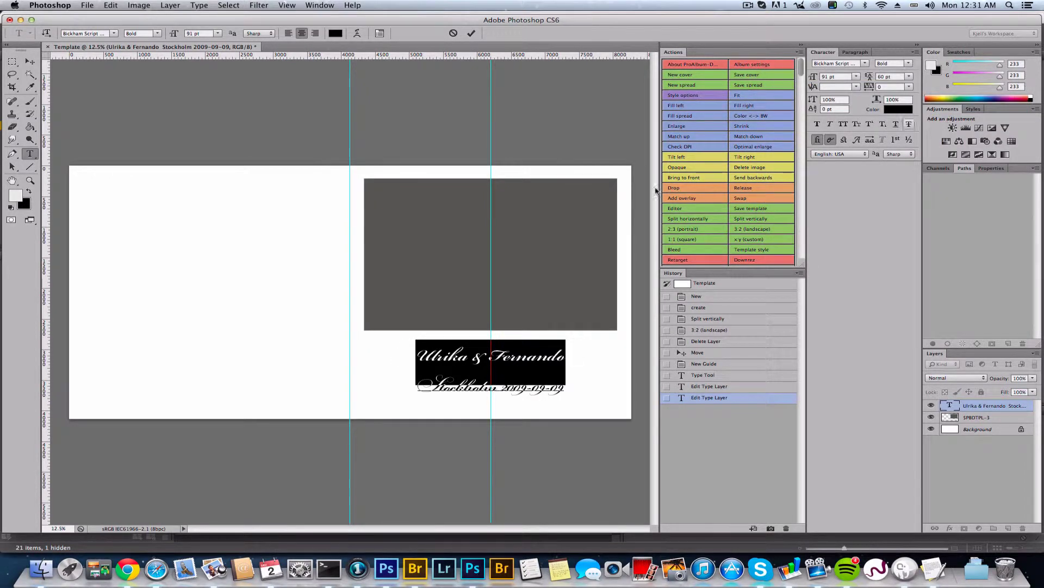
left_click(471, 33)
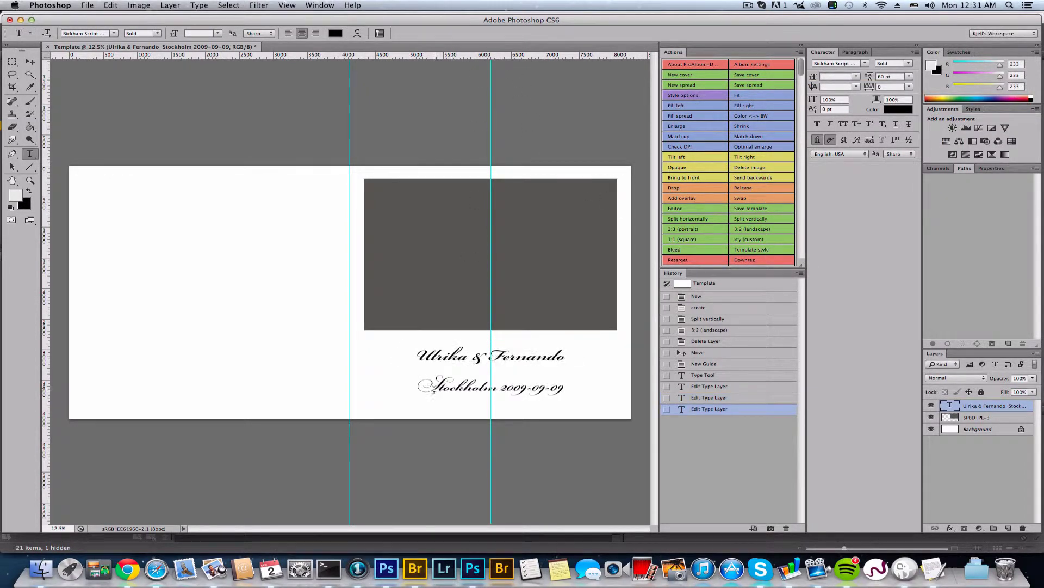
Turn off the OpenType Swash feature for the whole "Stockholm 2009-09-09" line and commit the text
left_click_drag(430, 386, 590, 386)
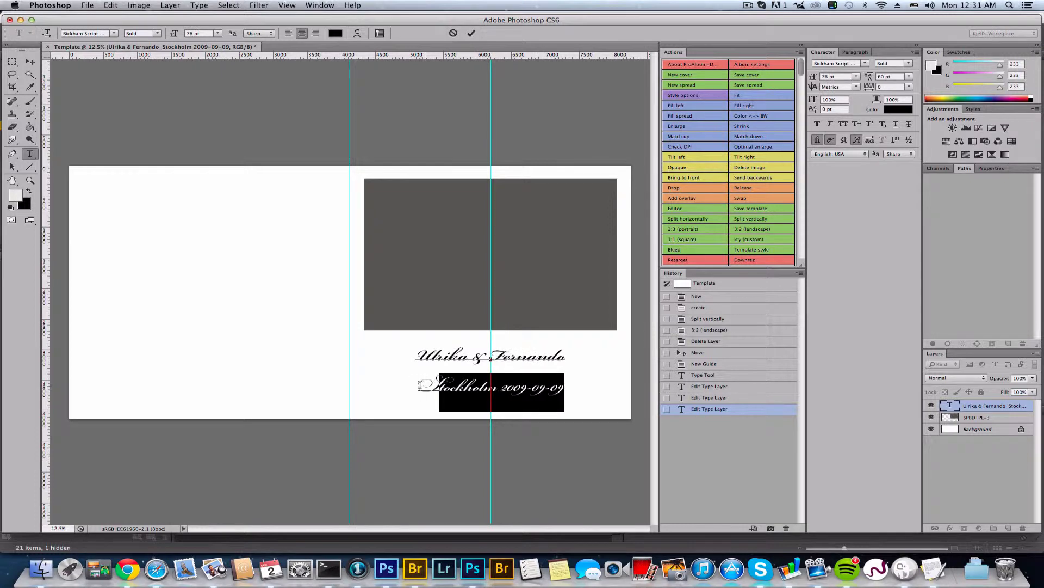
left_click(425, 385)
left_click_drag(425, 384, 581, 385)
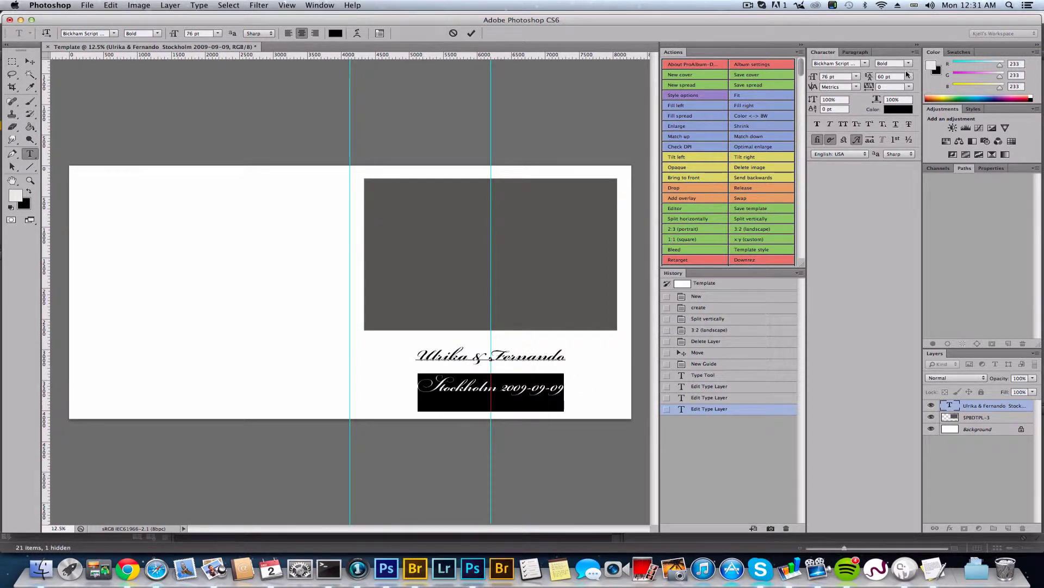
left_click(916, 52)
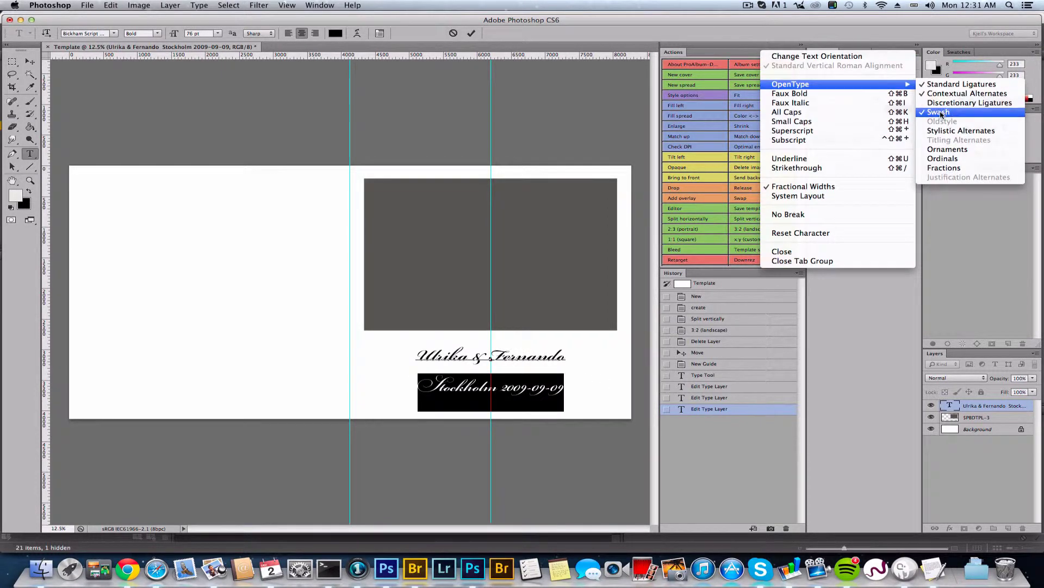
left_click(941, 113)
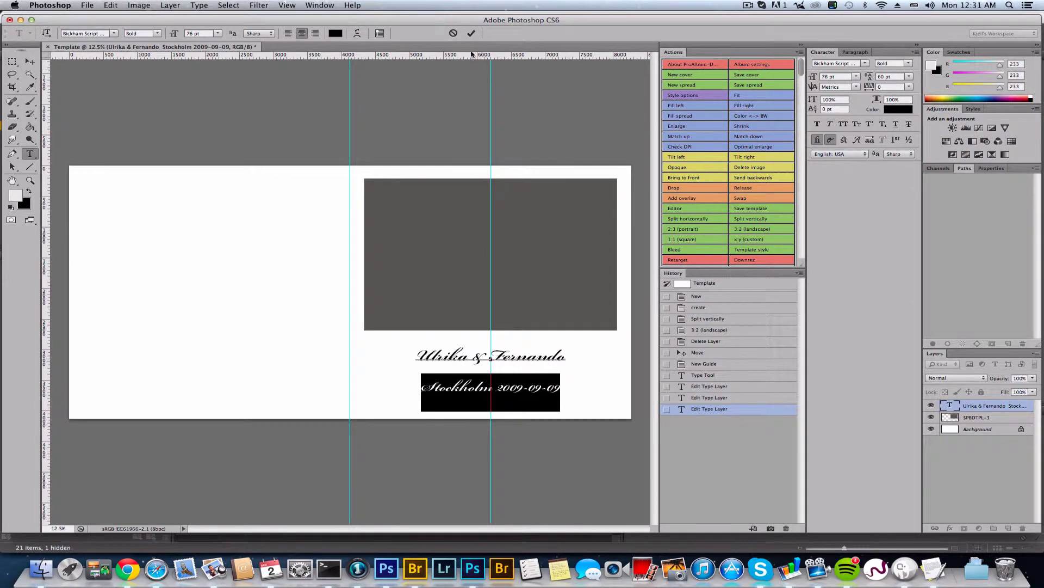
left_click(471, 33)
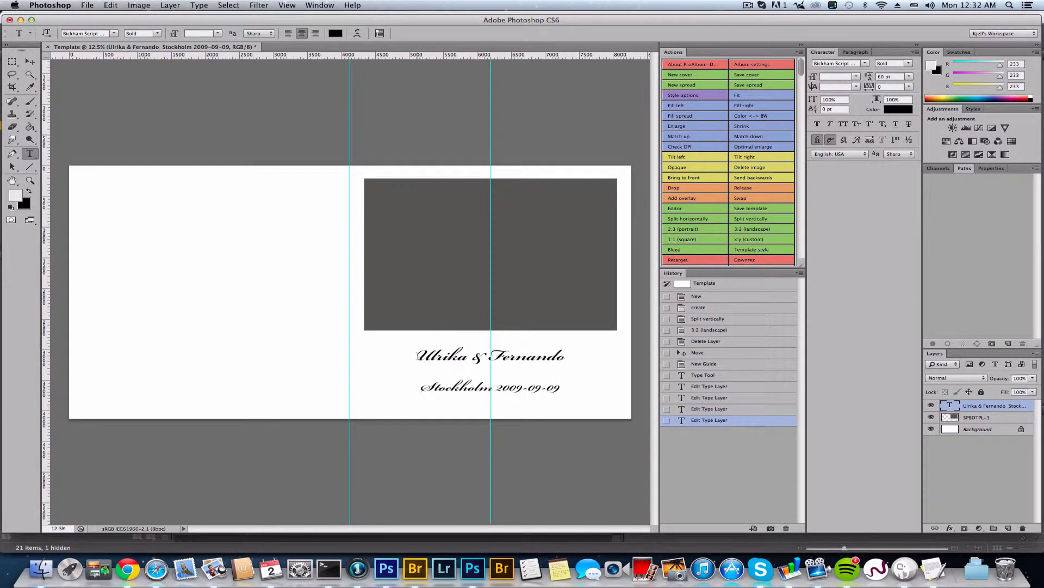
Apply OpenType Stylistic Alternates to the capital U of the first name and commit the text
left_click_drag(418, 355, 427, 350)
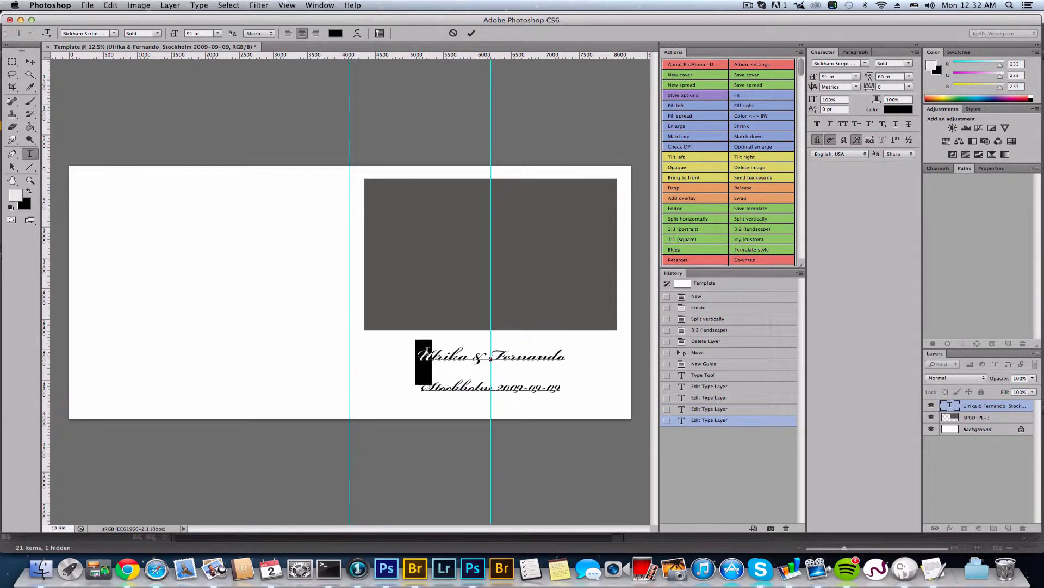
left_click(917, 52)
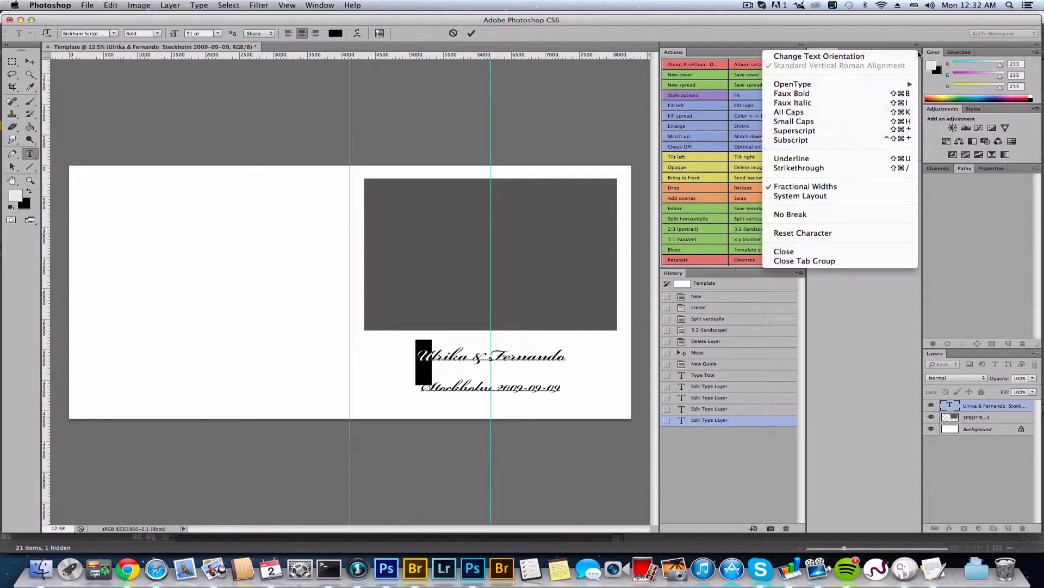
mouse_move(906, 84)
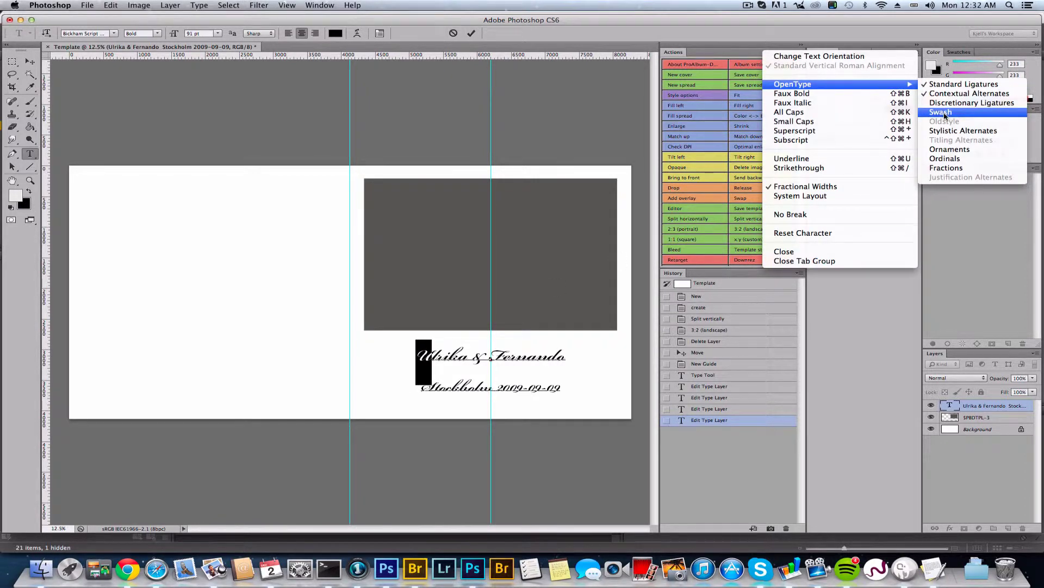
left_click(948, 132)
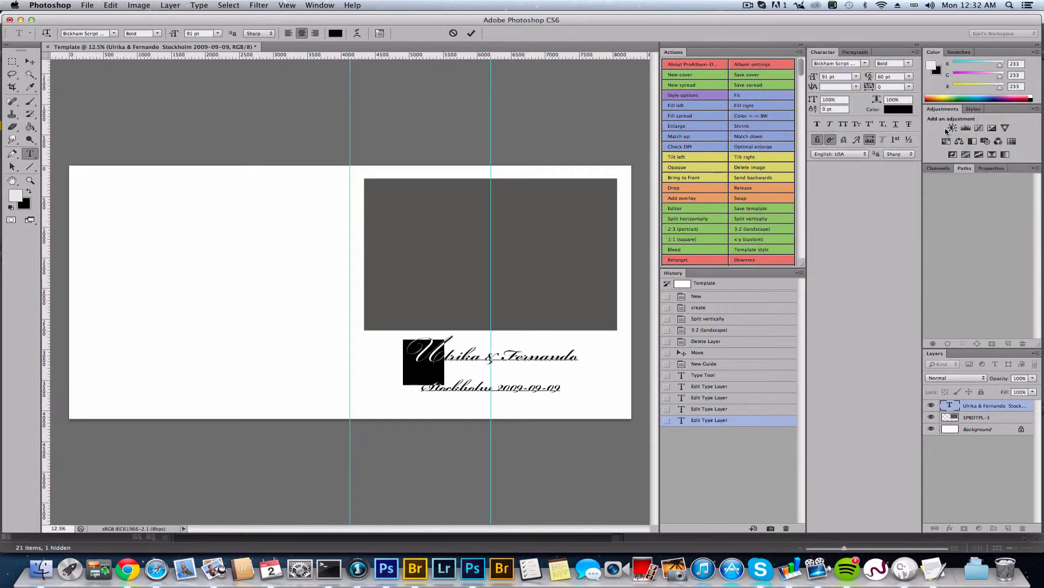
left_click(471, 33)
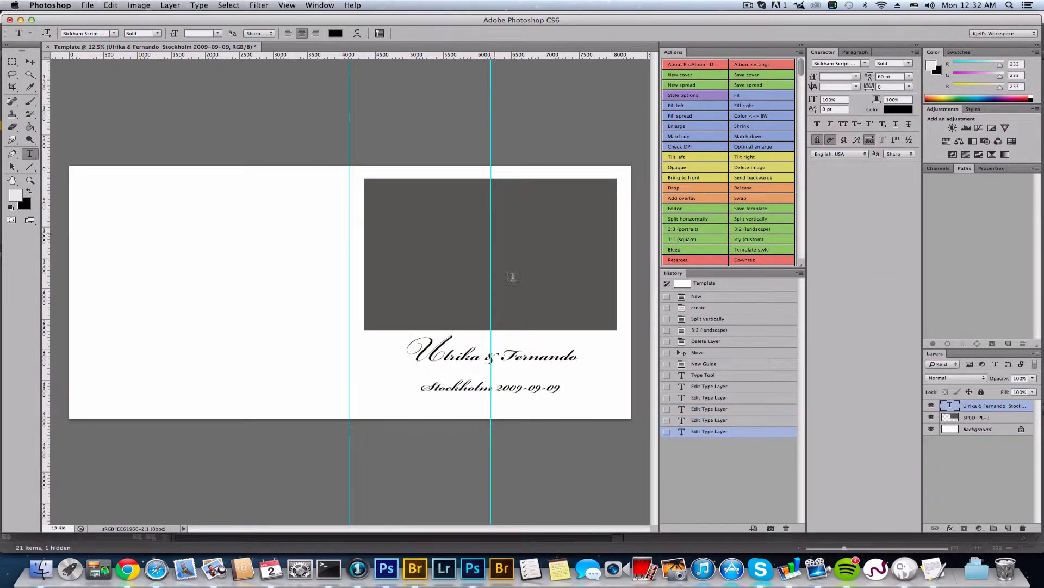
Apply OpenType Stylistic Alternates to the capital F of the second name and commit the text
left_click(506, 352)
left_click_drag(501, 352, 517, 352)
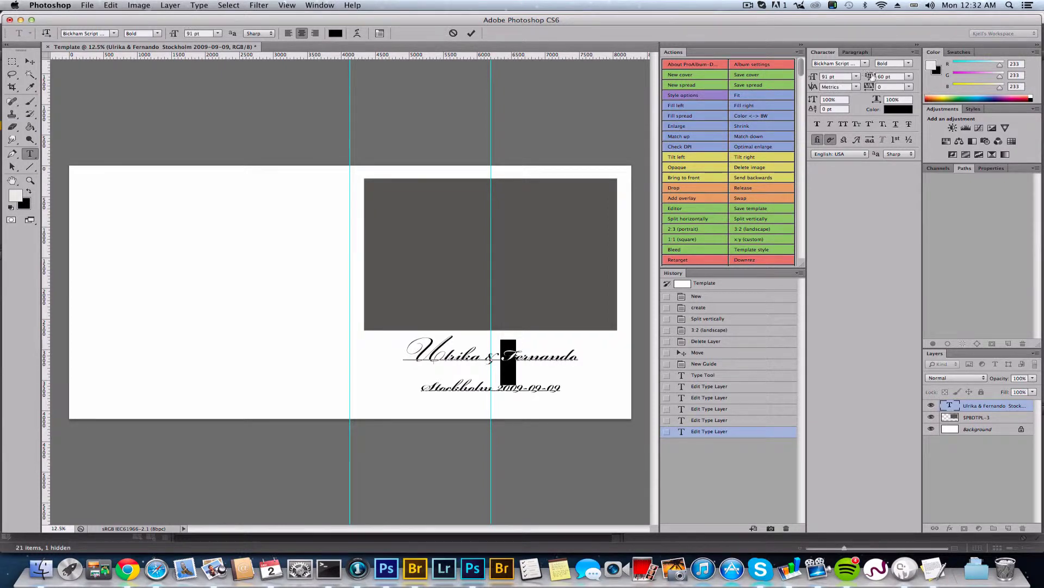
left_click(918, 53)
mouse_move(902, 85)
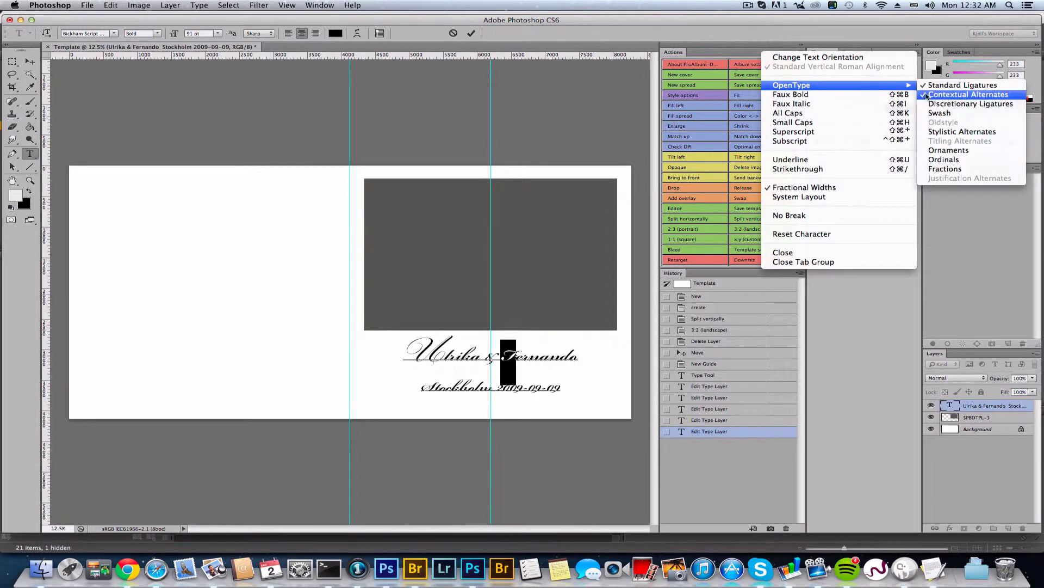
left_click(939, 134)
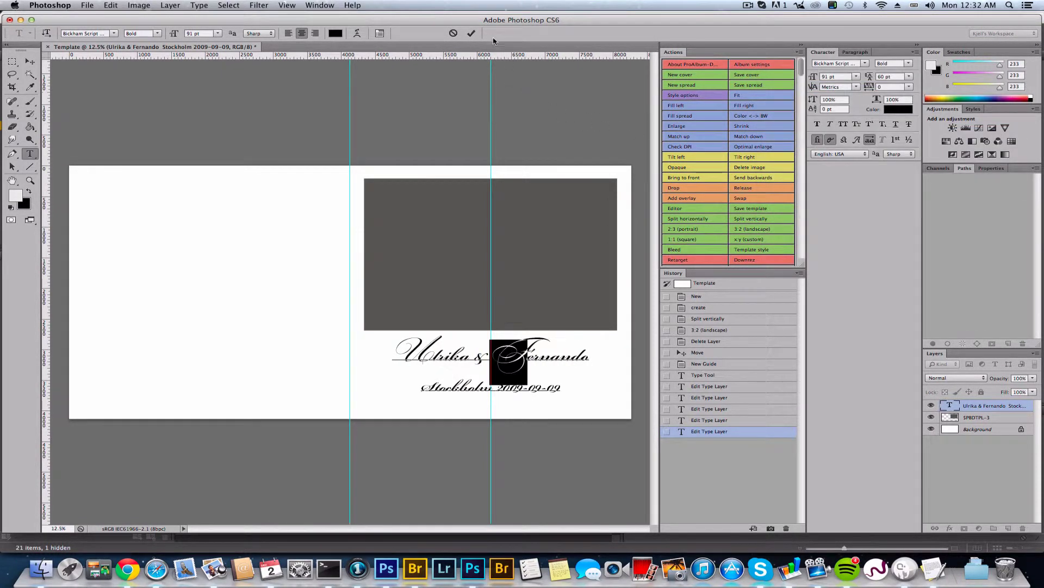
left_click(471, 33)
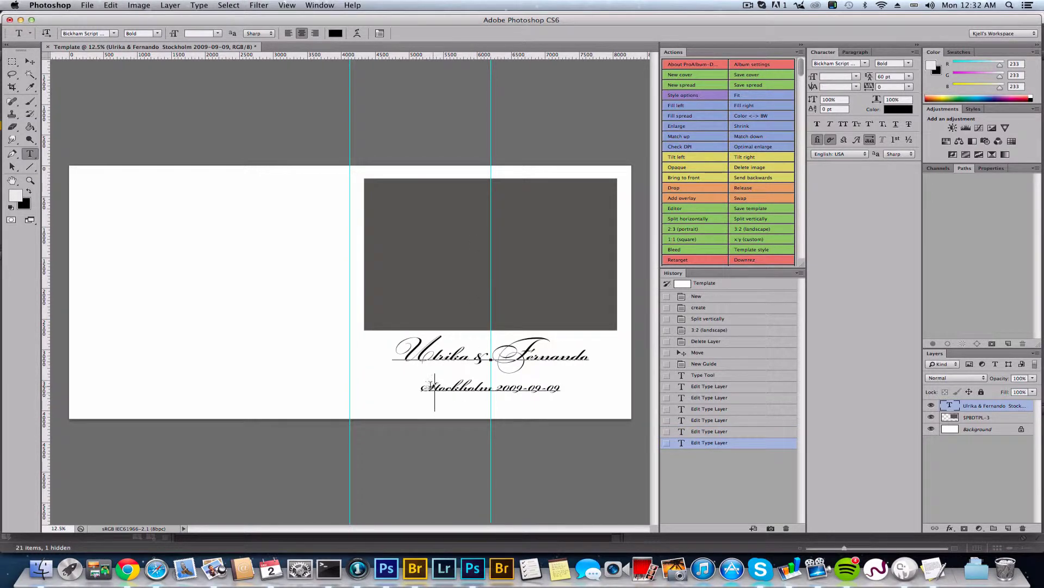
Apply OpenType Stylistic Alternates to the capital S of "Stockholm" and commit the text
left_click_drag(431, 385, 421, 386)
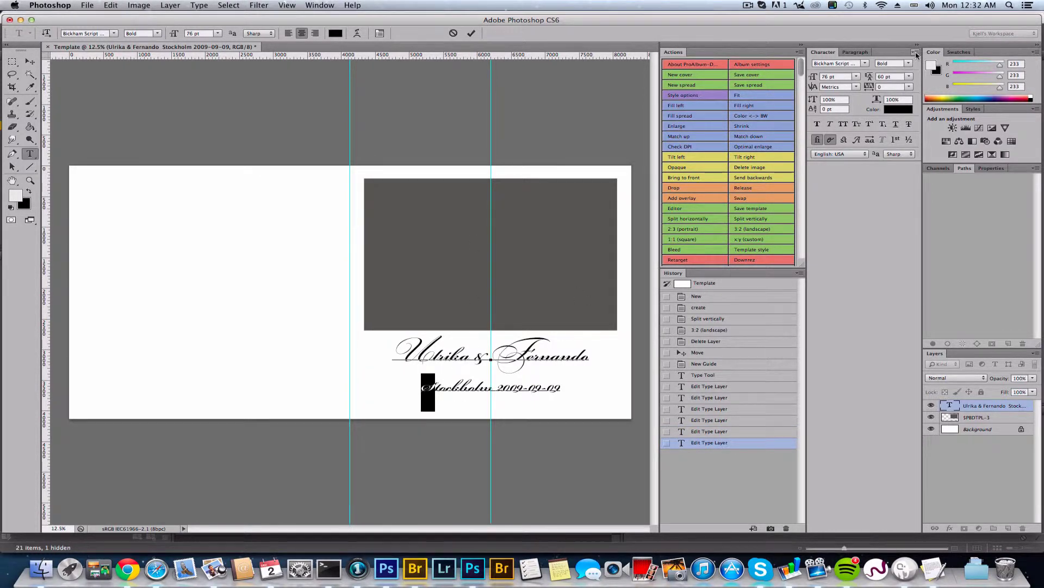
left_click(916, 55)
mouse_move(892, 88)
left_click(936, 133)
left_click(471, 34)
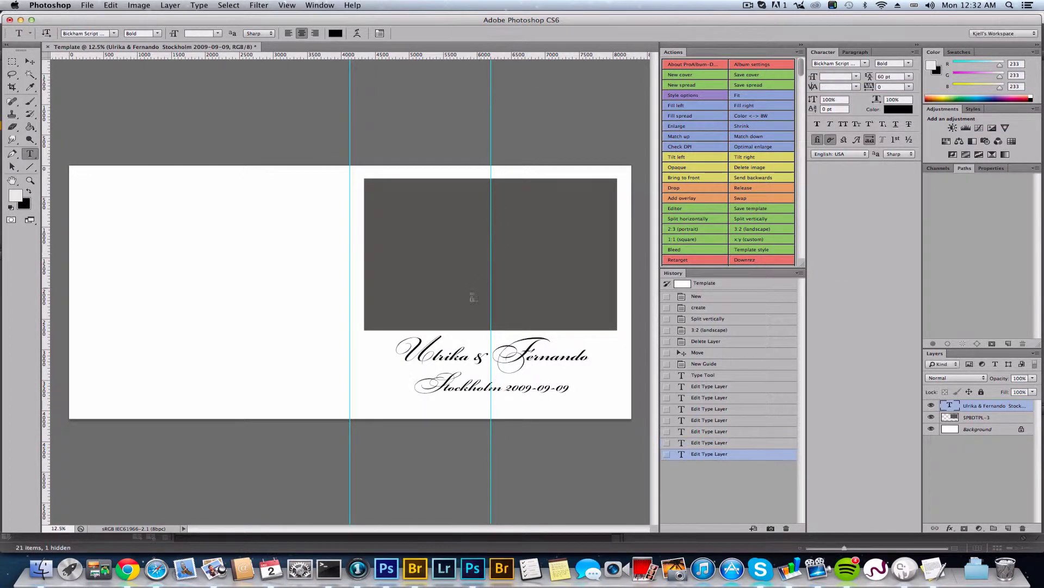
Select only the ampersand between the two names and apply OpenType Stylistic Alternates to it
left_click(490, 359)
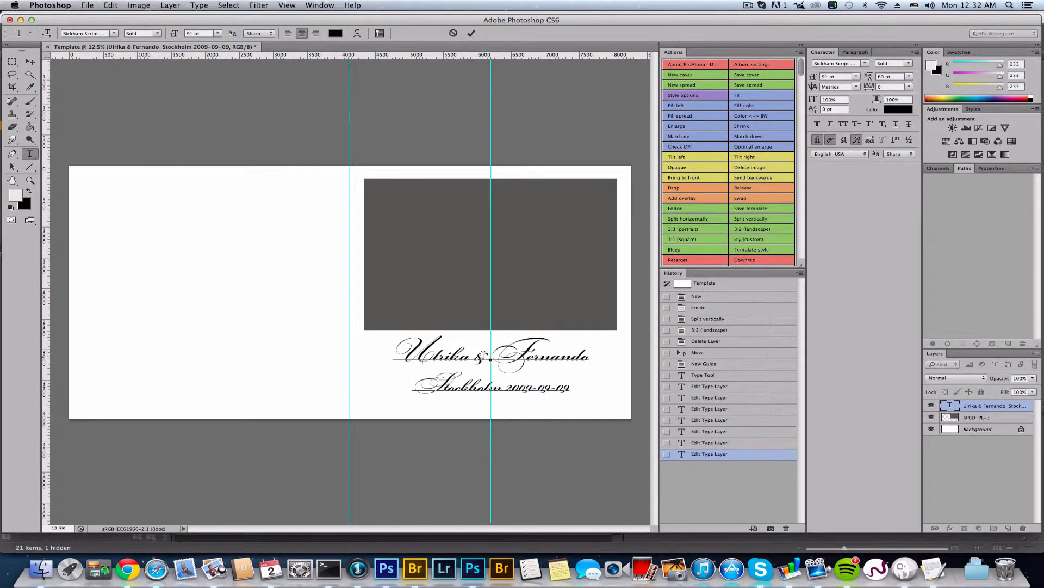
key("shift+super+Right")
key("Left")
key("Right")
key("Right")
left_click(460, 353)
left_click(477, 353)
double_click(477, 353)
left_click(917, 51)
mouse_move(894, 82)
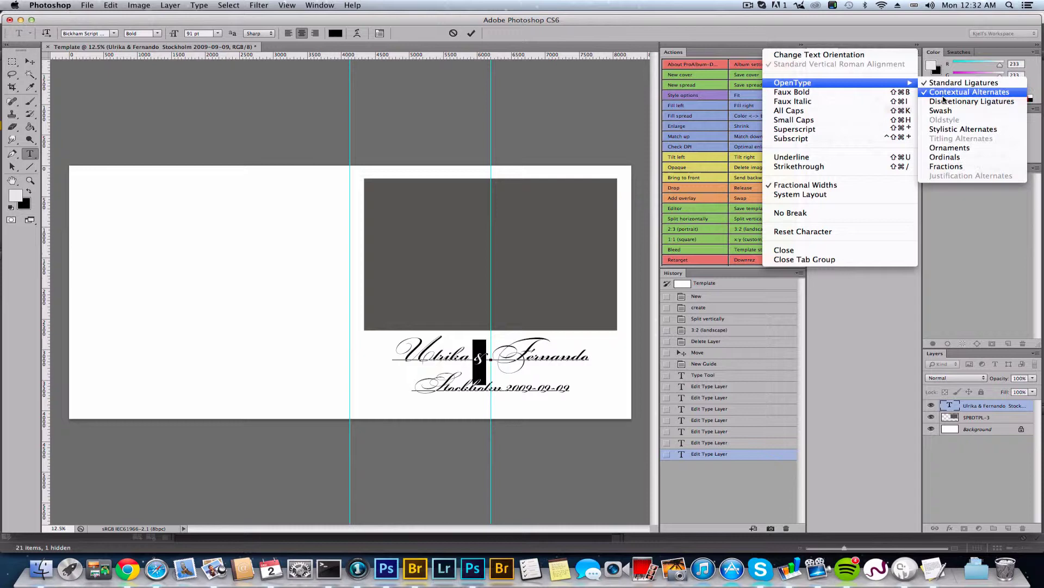
left_click(948, 129)
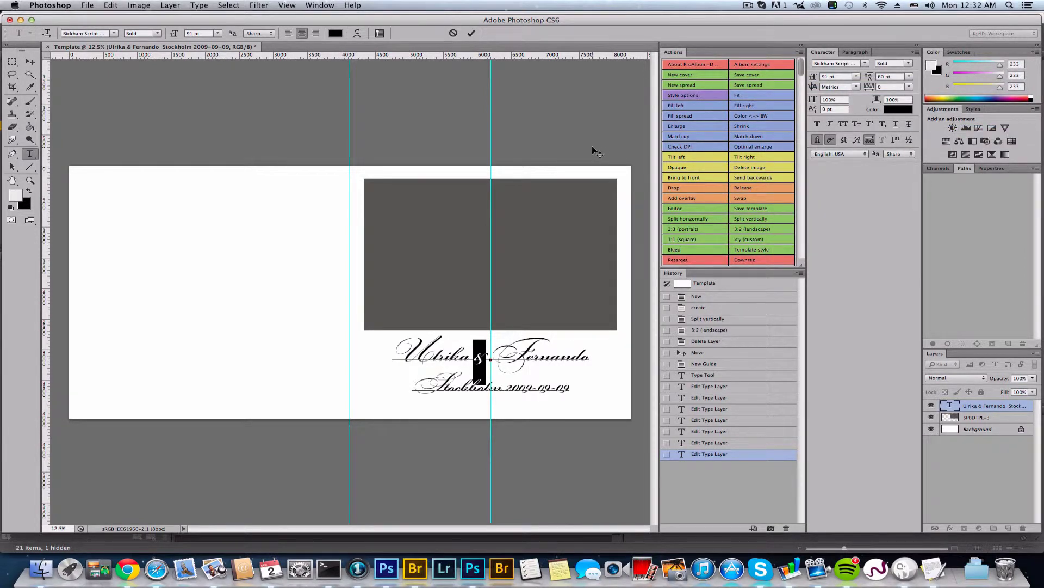
Turn on the OpenType Swash feature for the selected ampersand and commit the text
left_click(917, 52)
mouse_move(903, 87)
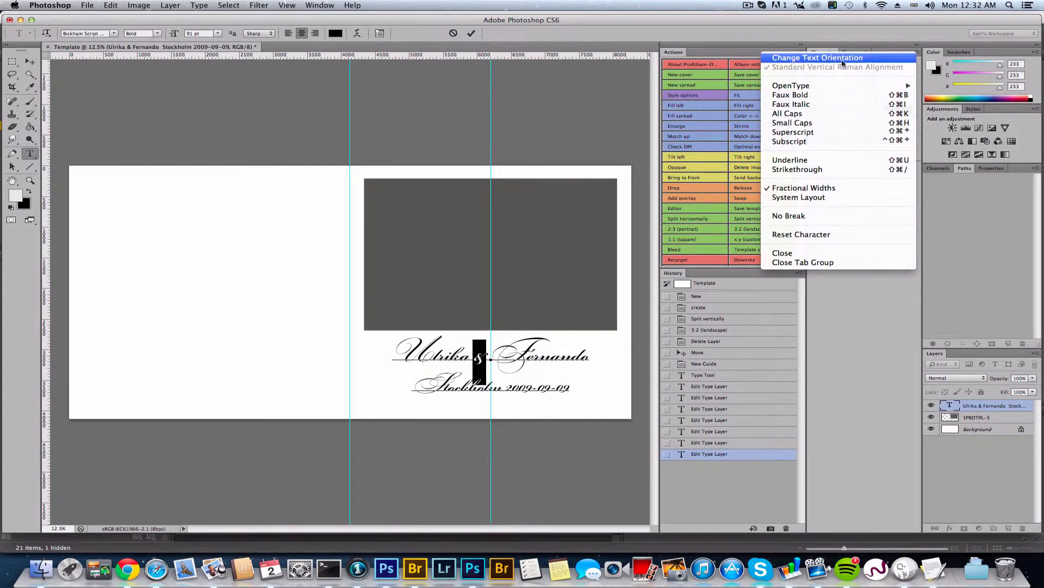
mouse_move(877, 86)
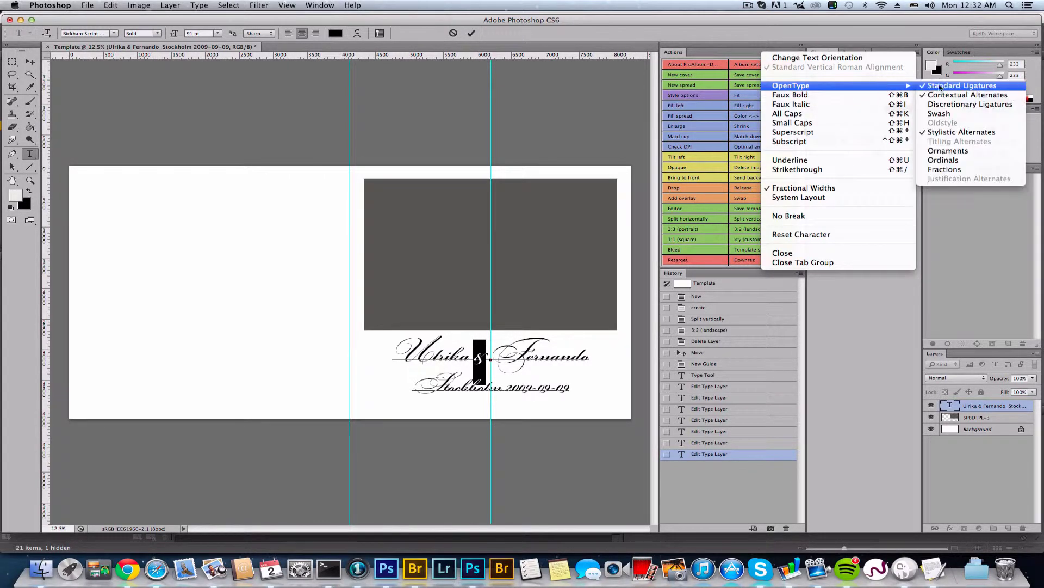
left_click(952, 115)
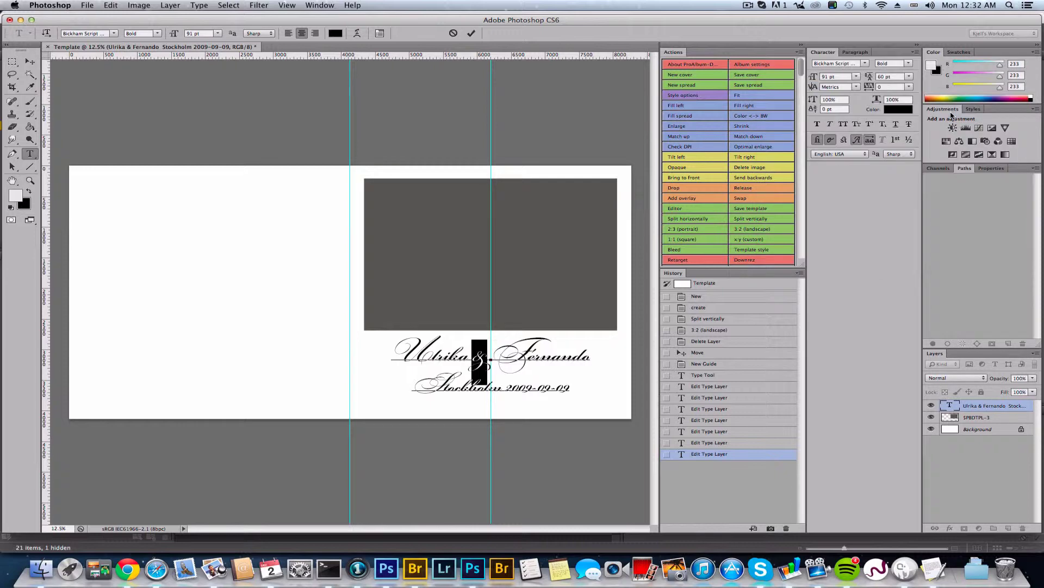
left_click(471, 33)
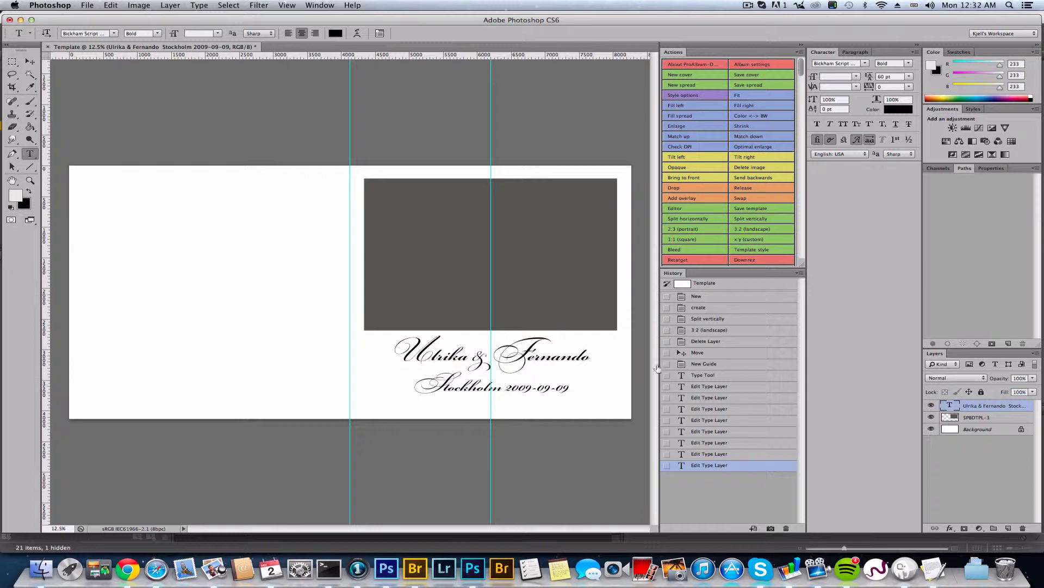
Nudge the two-line caption slightly down, straight away from the image placeholder, with the Move tool
key("v")
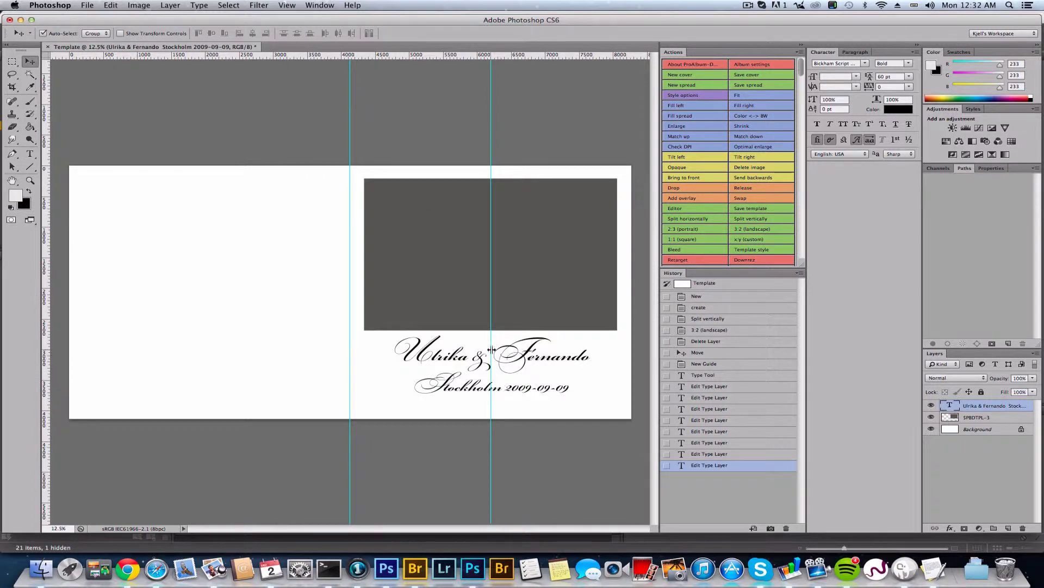
key("shift+Down")
key("shift+Down")
key("shift+Down")
key("shift+Down")
key("shift+Down")
key("shift+Down")
key("shift+Down")
key("shift+Down")
key("shift+Down")
key("shift+Down")
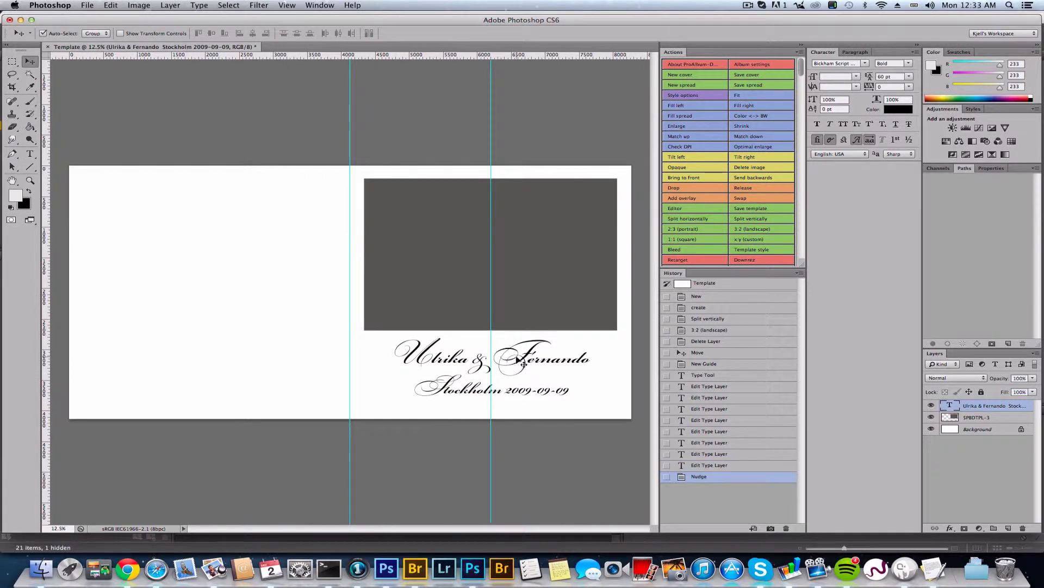
key("shift+Down")
key("shift+Down")
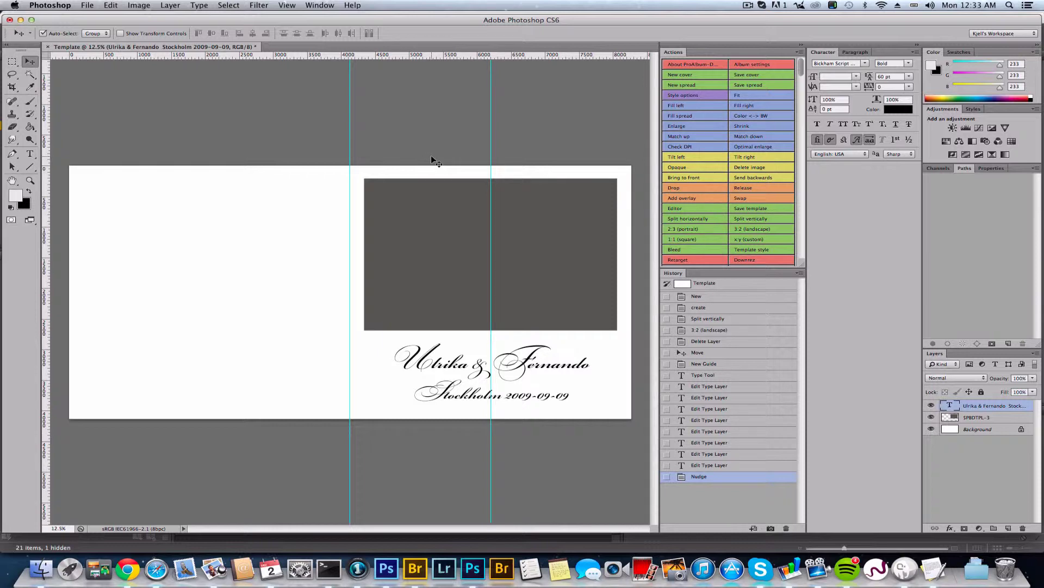
Save the spread as a template named Template-500-H-XY.tif in the Templates-Square folder, keeping one horizontal hole and both flips
left_click(746, 209)
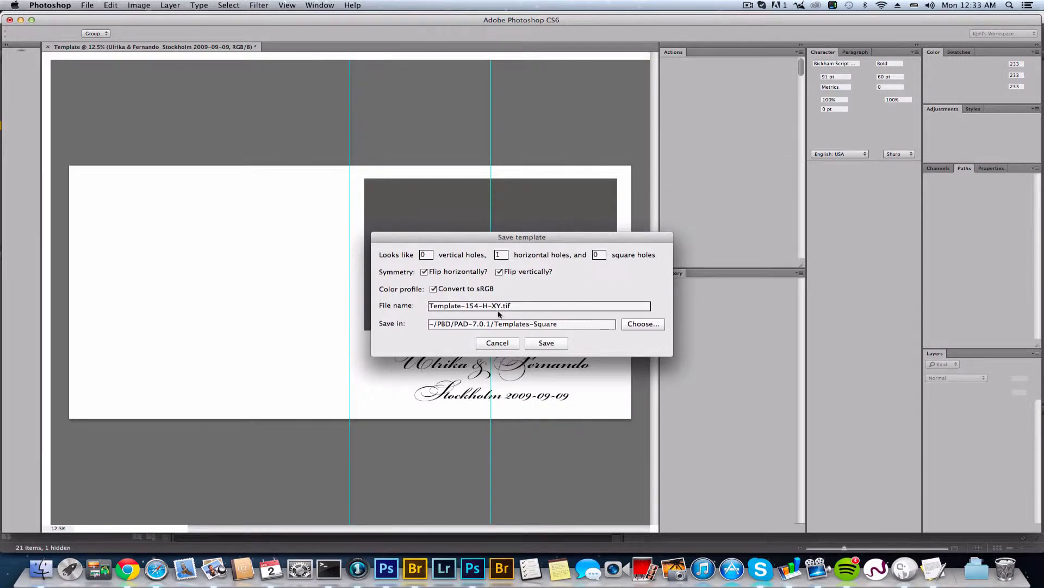
left_click_drag(479, 306, 463, 309)
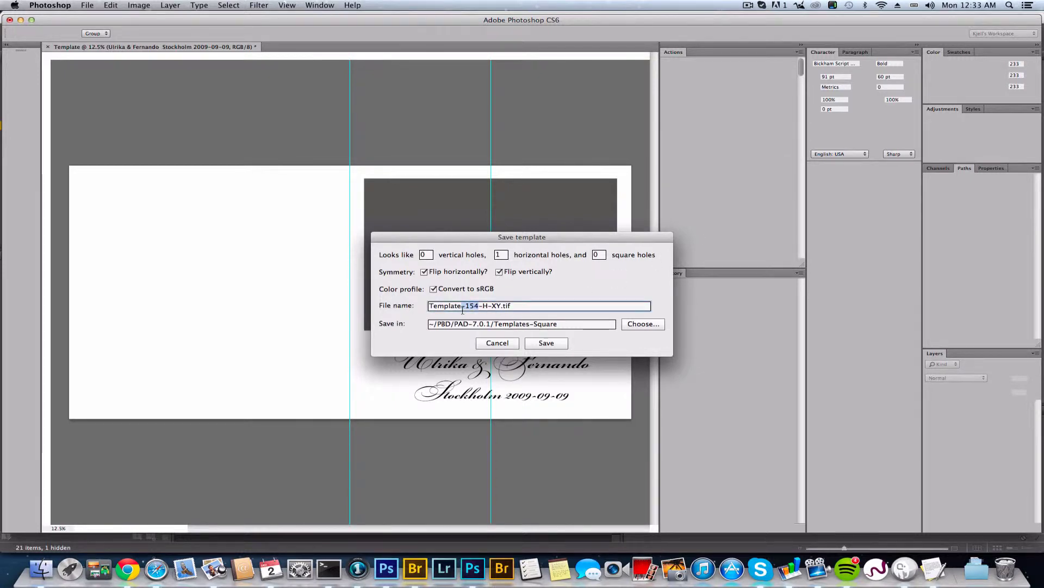
type("500")
left_click(550, 345)
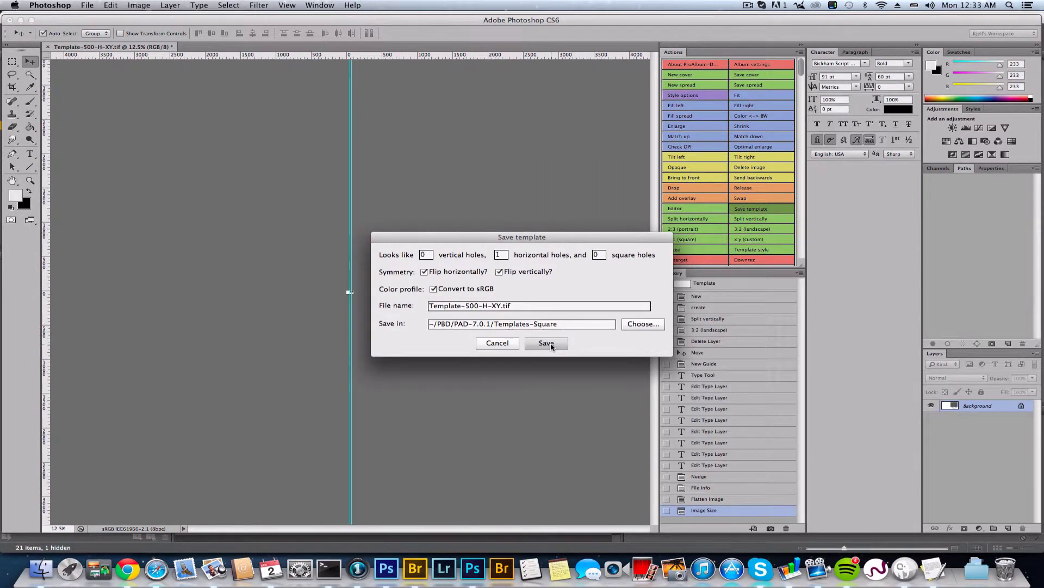
Switch to Adobe Bridge and start a ProAlbum-Designer album spread from the bridal couple photo Irsta221.jpg
left_click(414, 572)
left_click(556, 112)
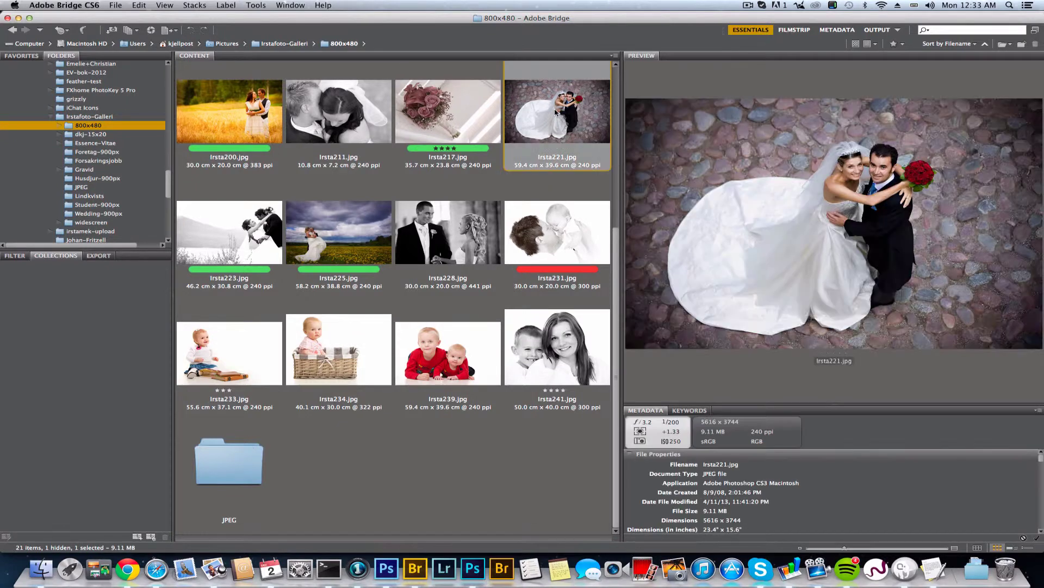
right_click(555, 112)
mouse_move(625, 116)
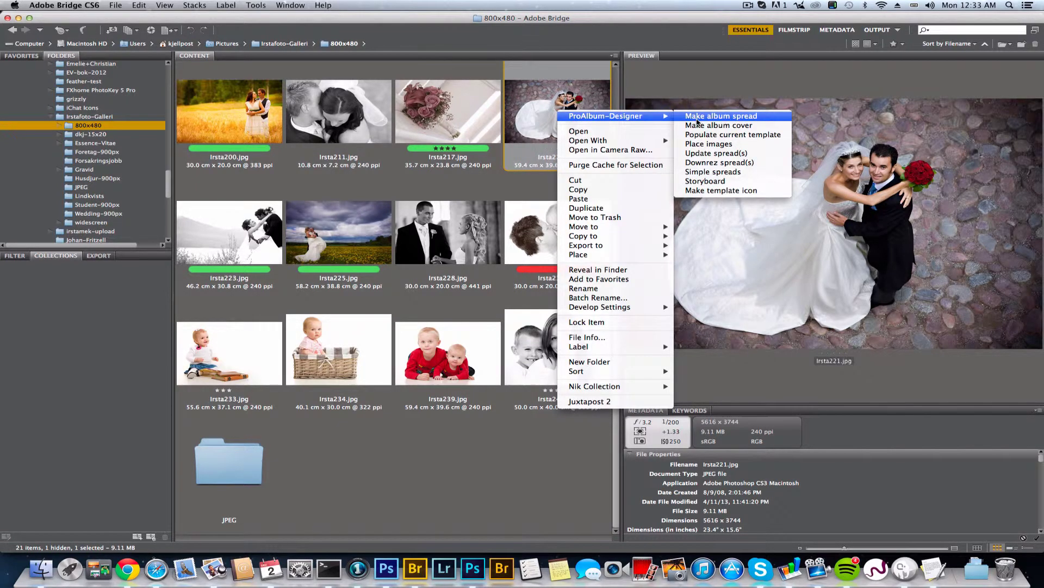
left_click(698, 117)
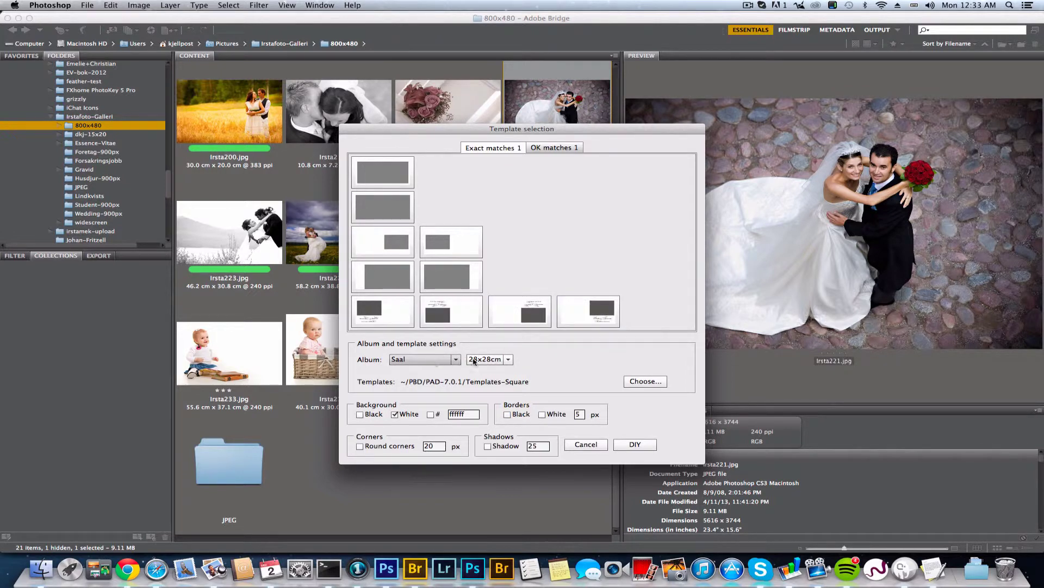
Set the album to QT Albums, 10x10in (25x25cm), and build the spread from the captioned template with its image high on the right page
left_click(456, 359)
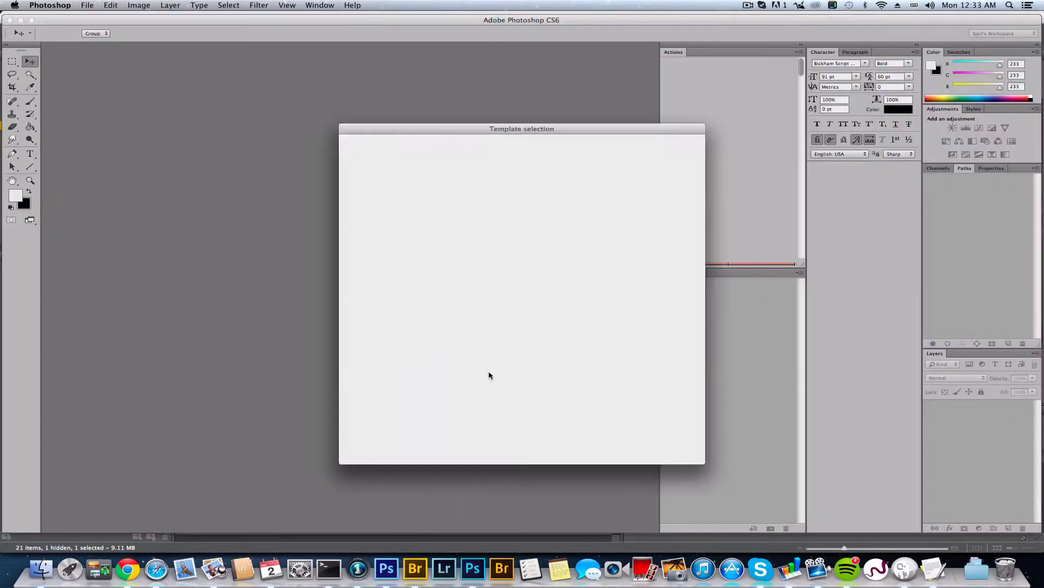
left_click(517, 360)
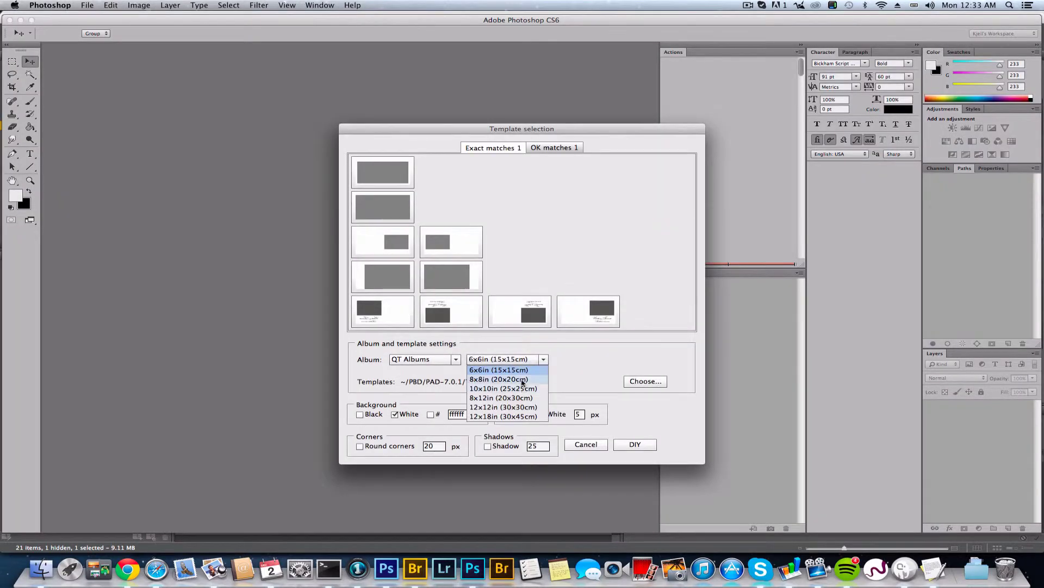
left_click(522, 388)
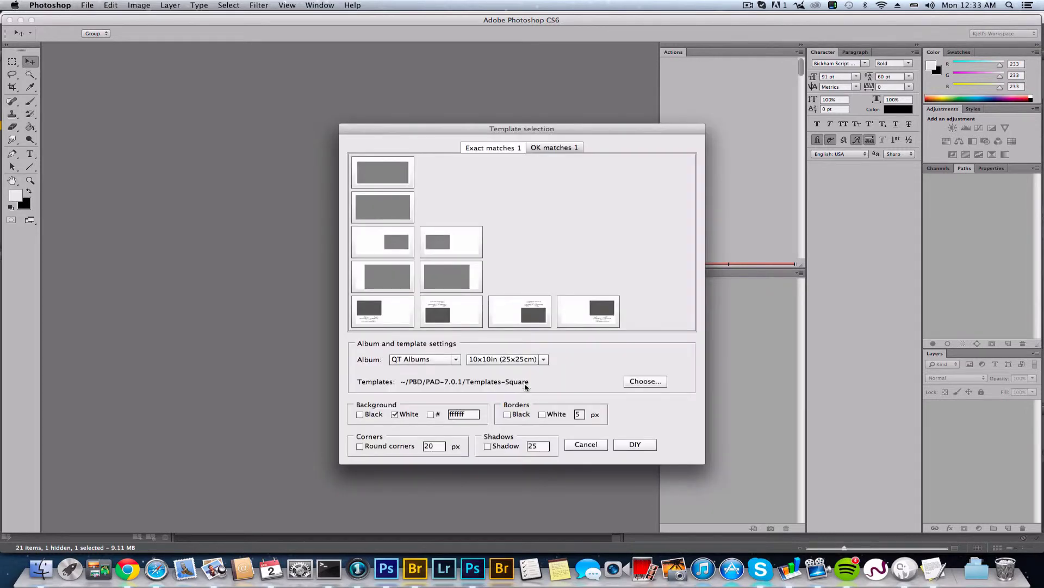
left_click(596, 312)
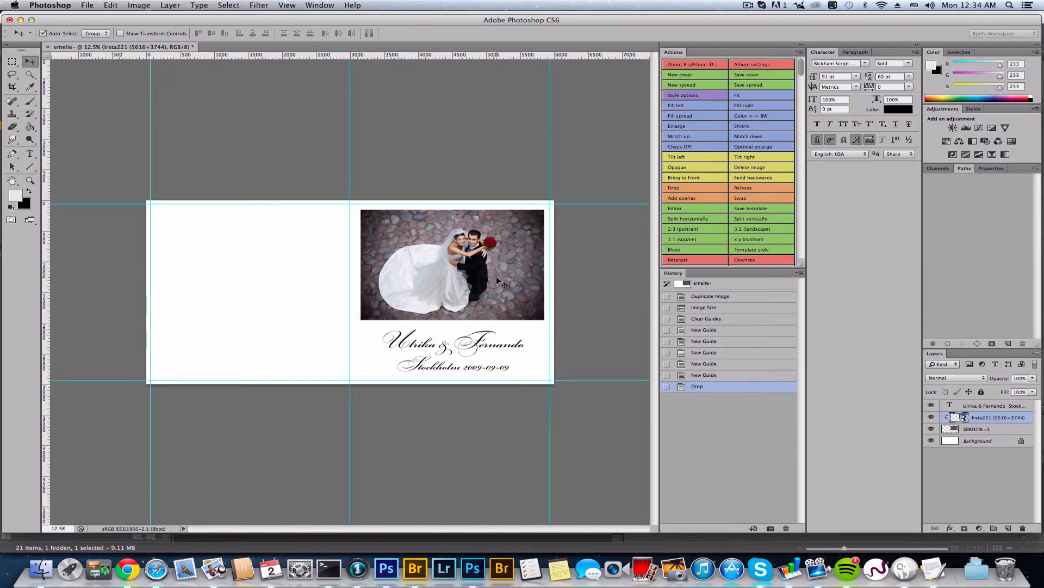
Apply 20 px round corners to all images through the style options and inspect the photo and caption up close
left_click(680, 96)
left_click(462, 268)
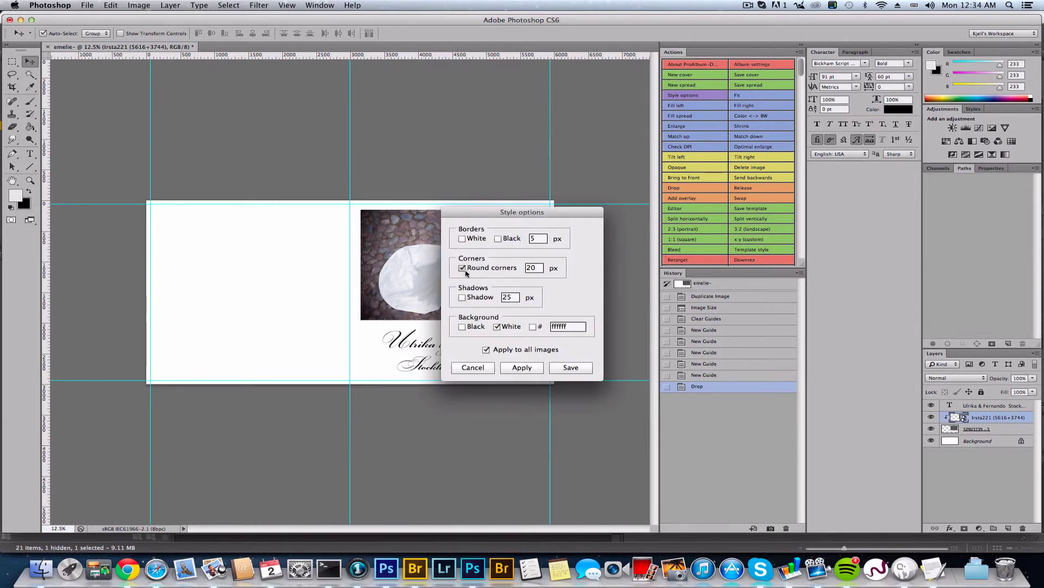
left_click(522, 368)
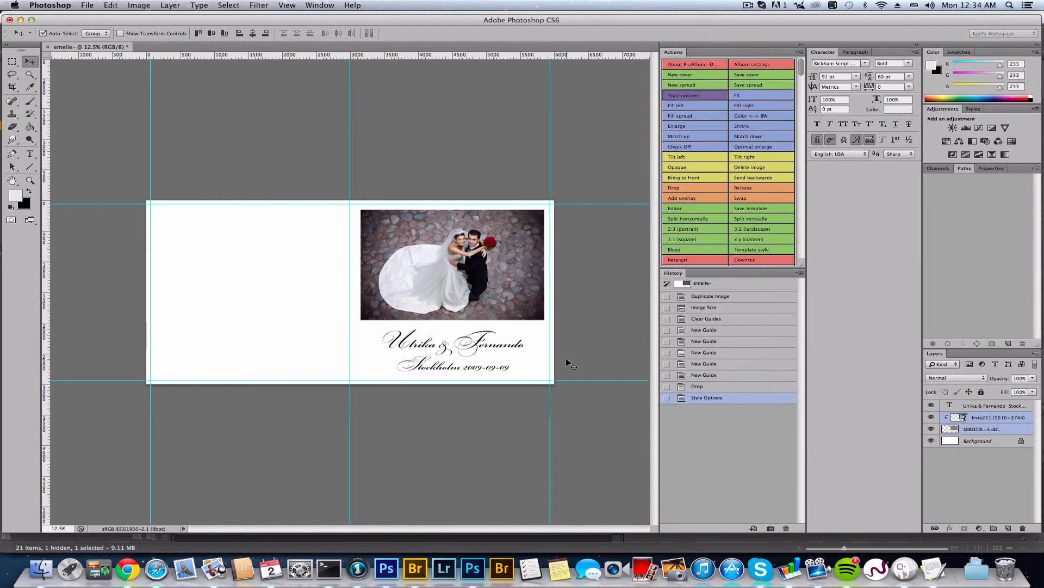
scroll(491, 326, "up", 6)
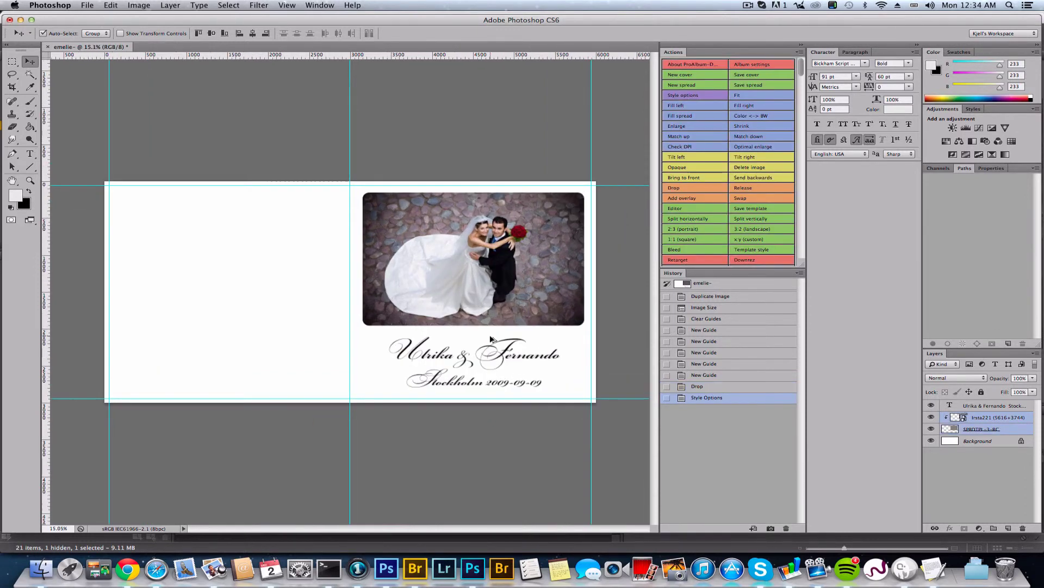
scroll(447, 393, "down", 5)
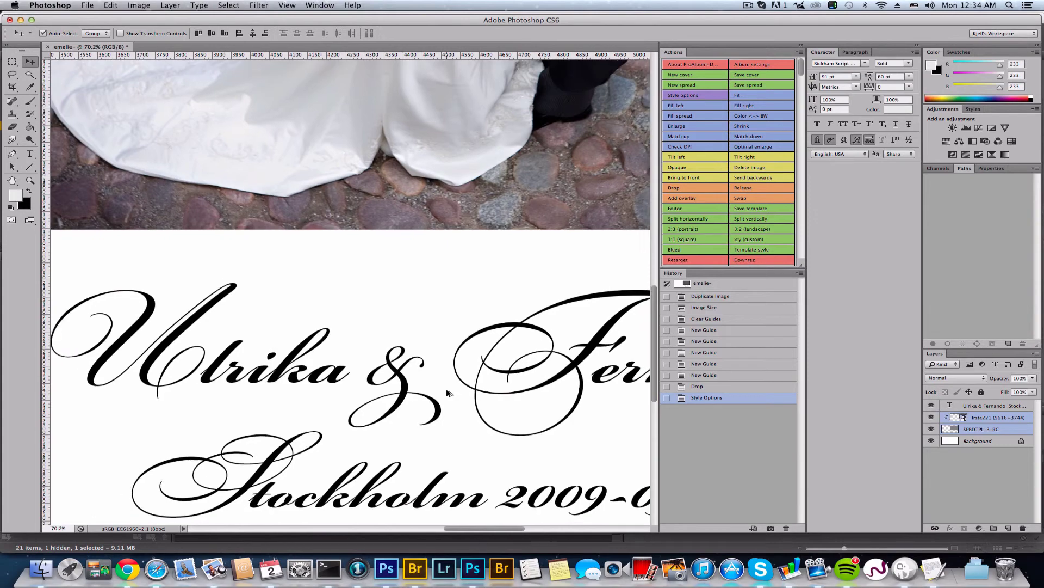
scroll(447, 393, "down", 2)
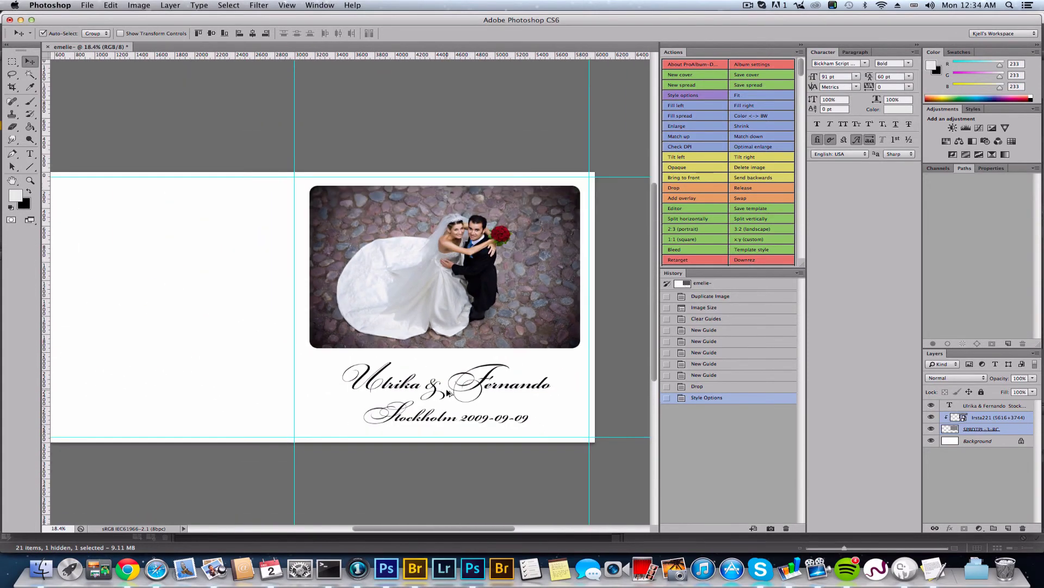